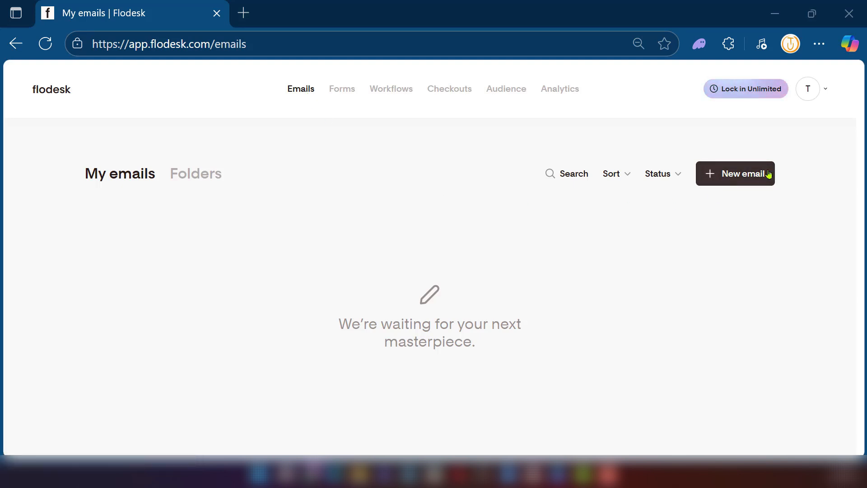
- Start a new email and open the details of the "Simple countdown timer sale" template
click(714, 178)
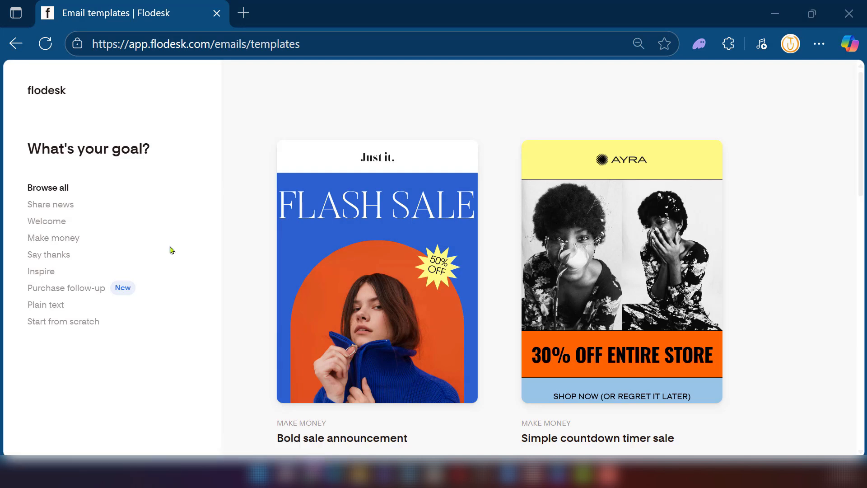
mouse_move(319, 249)
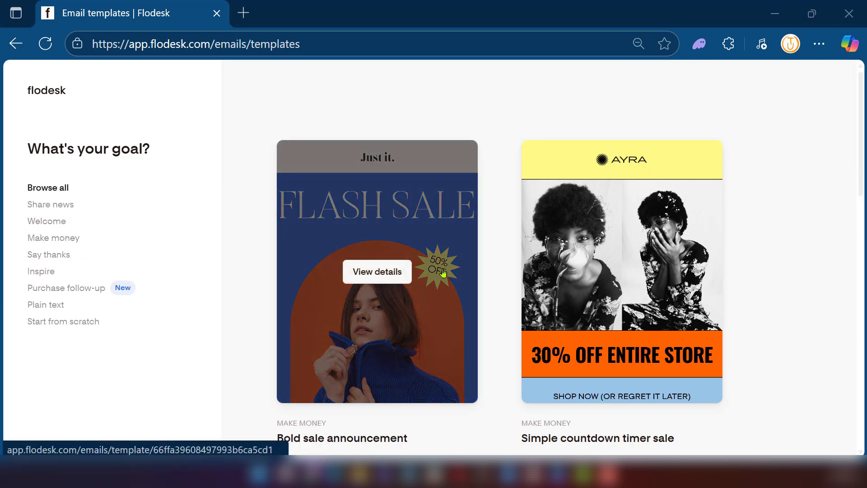
scroll(468, 238, down, 3)
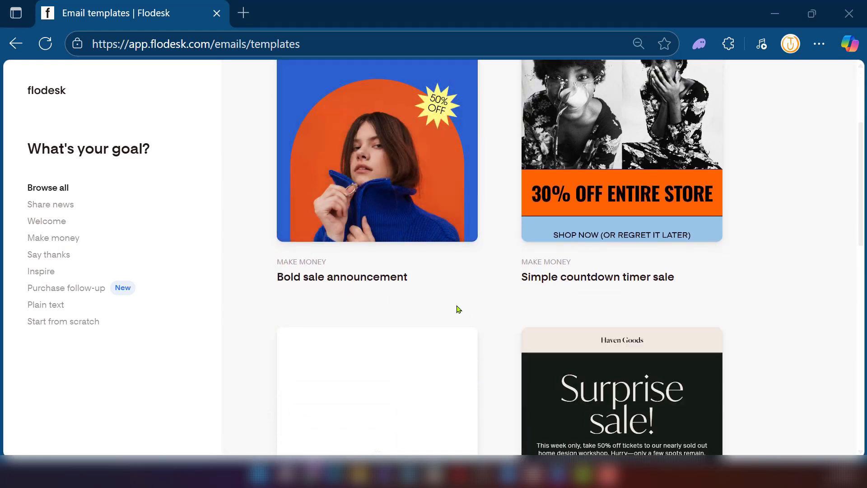
scroll(456, 305, up, 3)
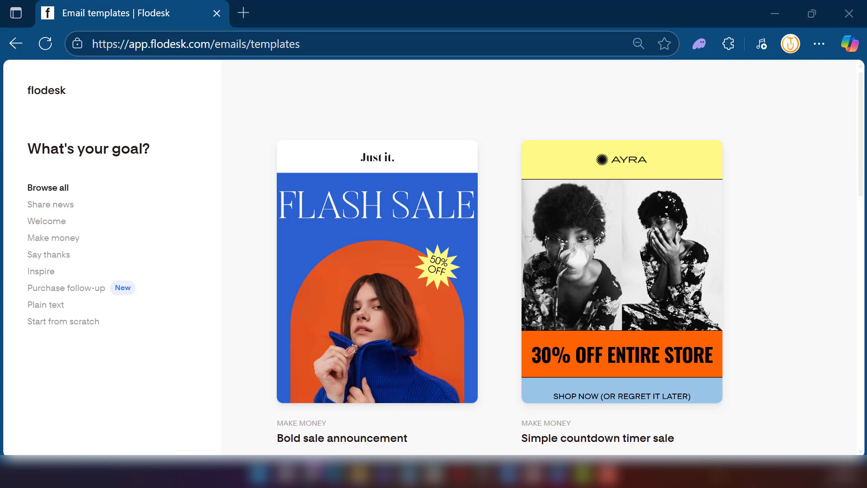
scroll(612, 310, down, 5)
scroll(612, 310, up, 5)
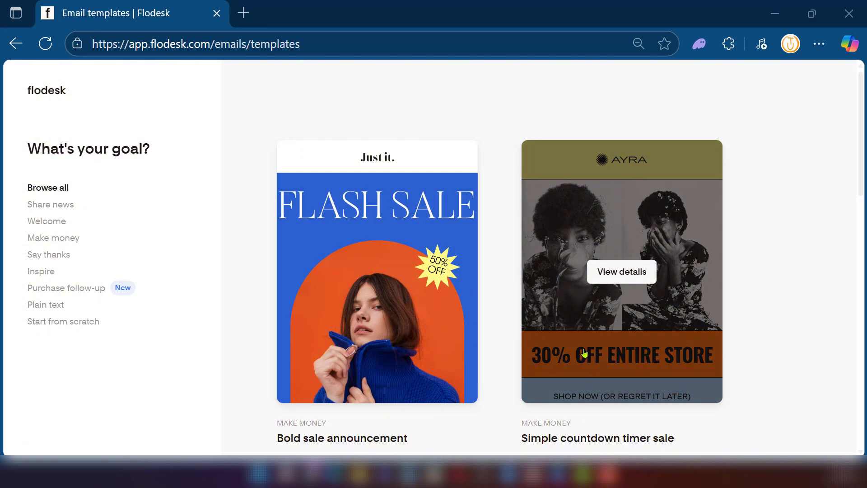
click(614, 273)
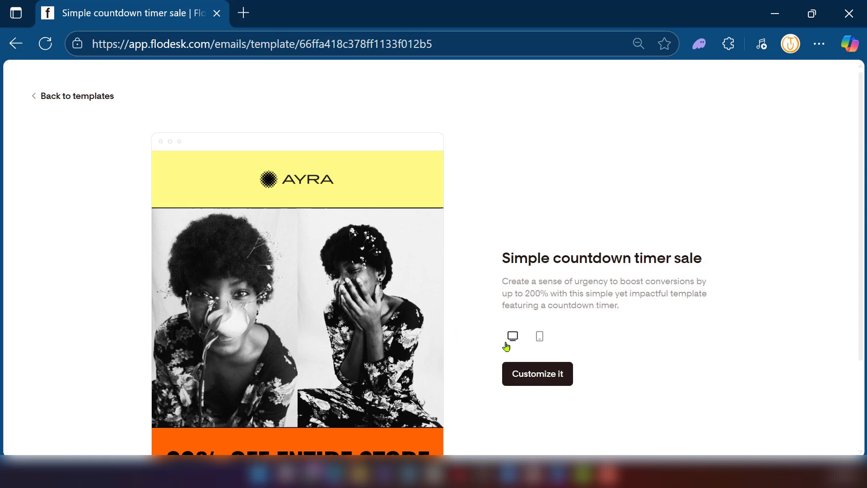
- Preview the template in its mobile and desktop layouts, and start customizing it
click(539, 342)
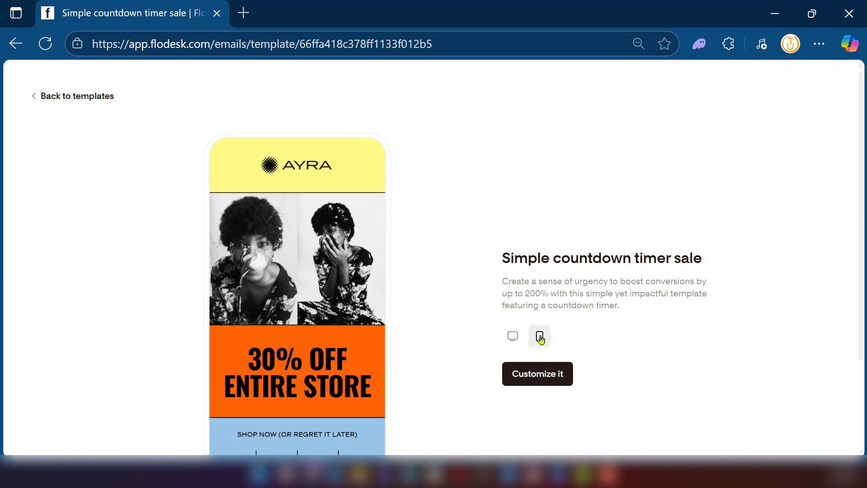
click(517, 341)
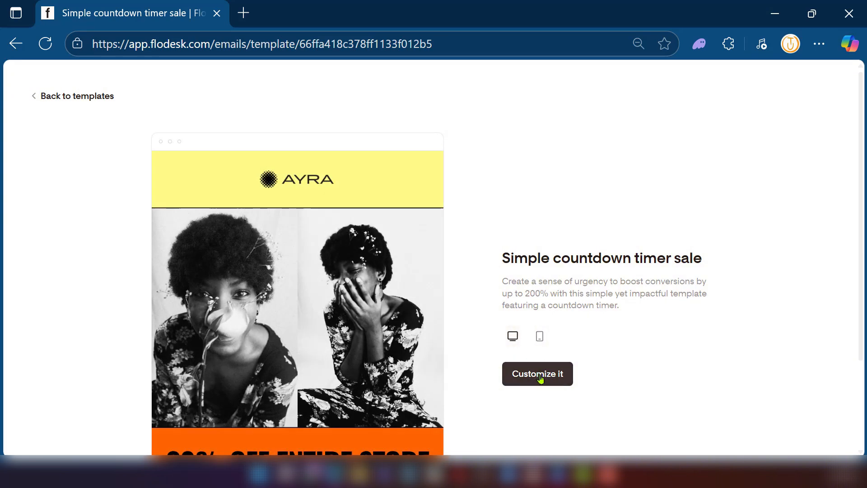
click(540, 378)
- Look through the email's blocks, from the logo and image placeholders to the sale headline, countdown timer, button and footer
scroll(499, 253, down, 10)
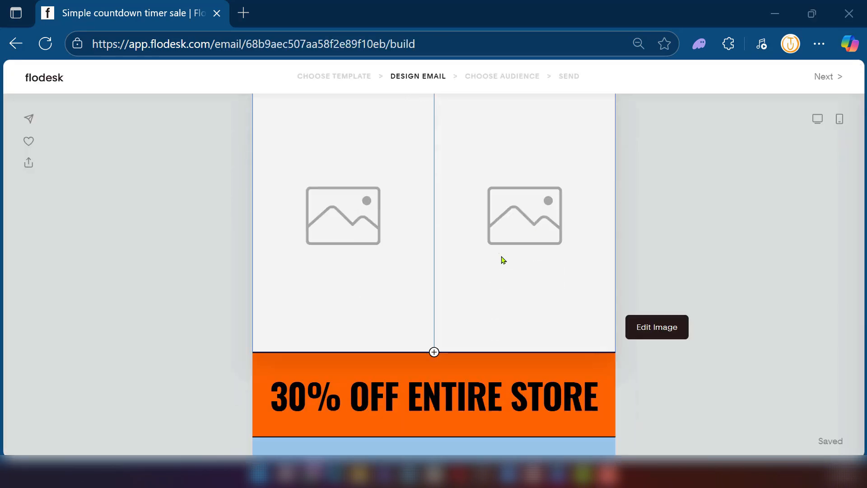
scroll(503, 265, up, 10)
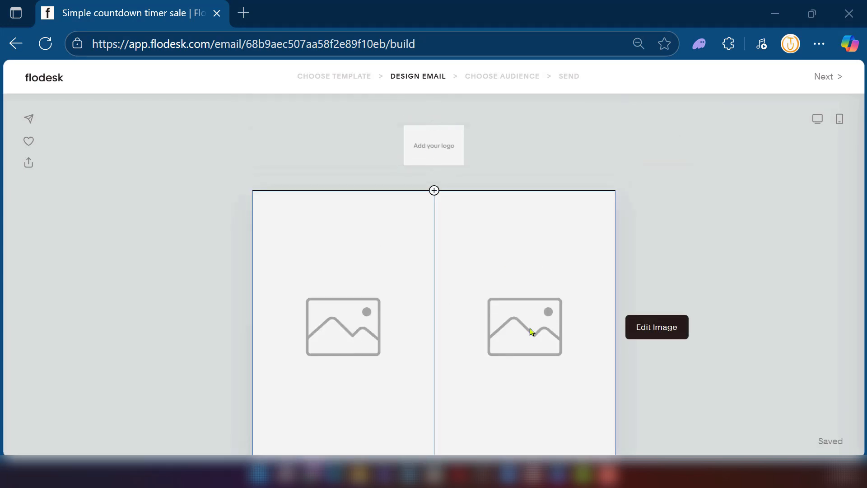
scroll(536, 327, down, 2)
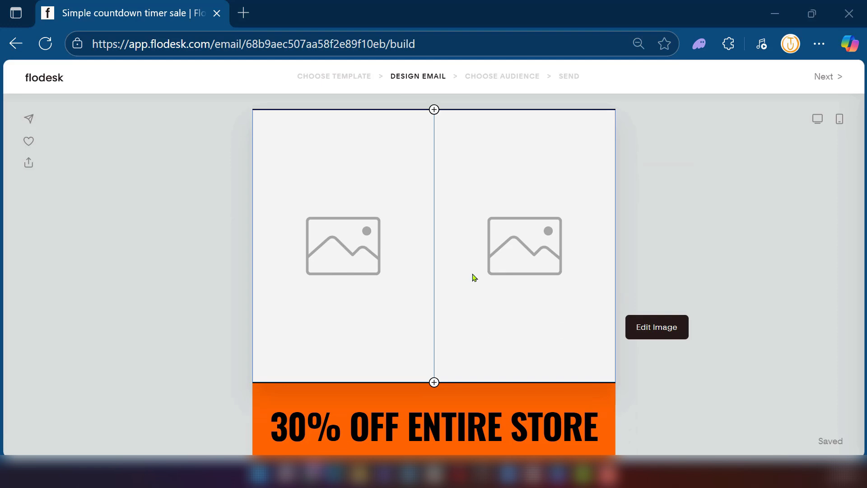
scroll(475, 277, down, 4)
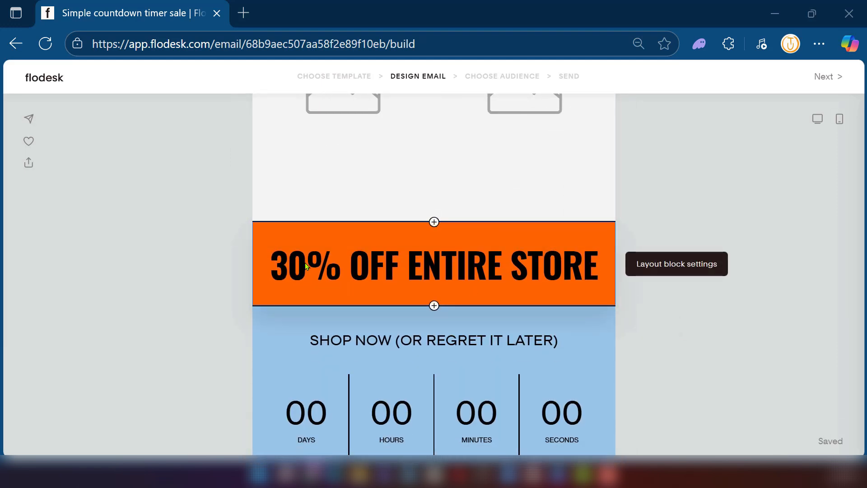
scroll(298, 368, up, 2)
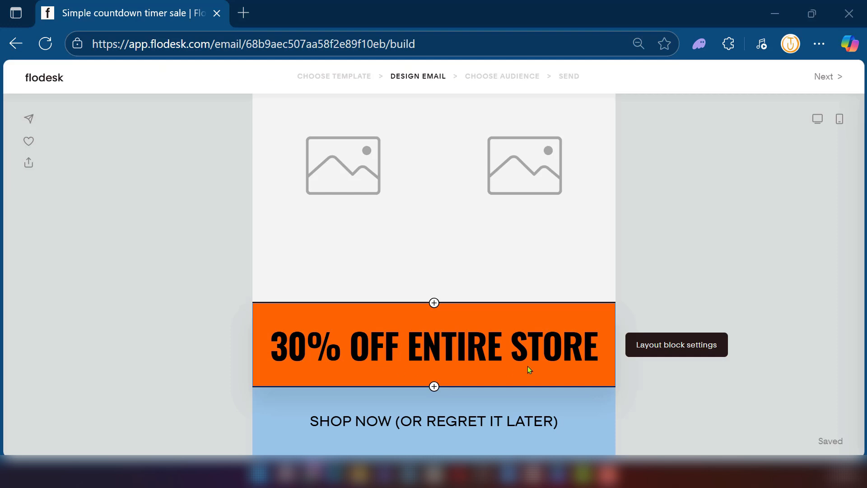
scroll(508, 341, down, 5)
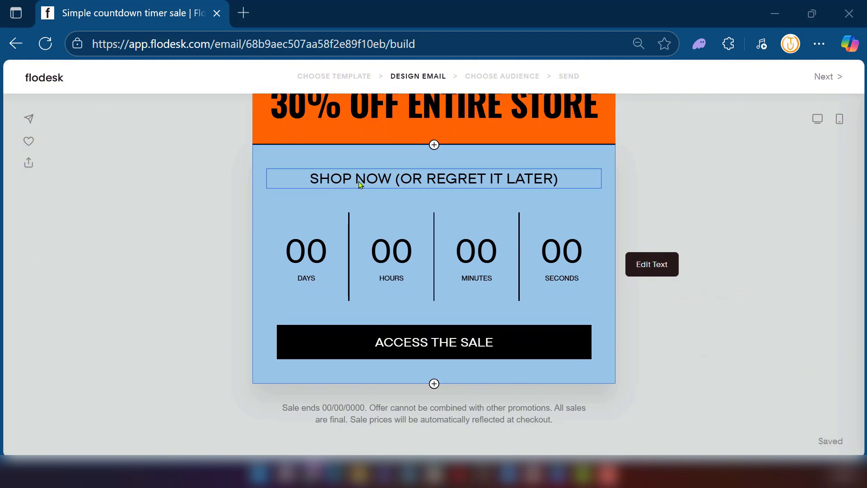
scroll(389, 187, down, 2)
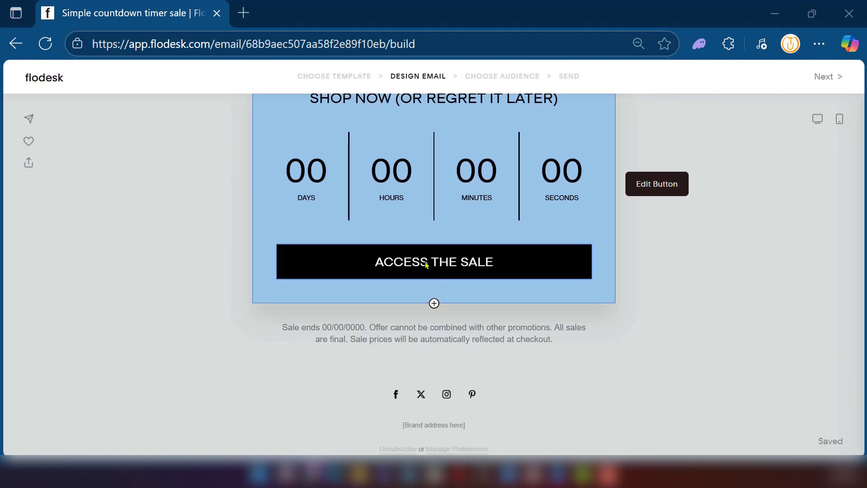
scroll(433, 265, up, 10)
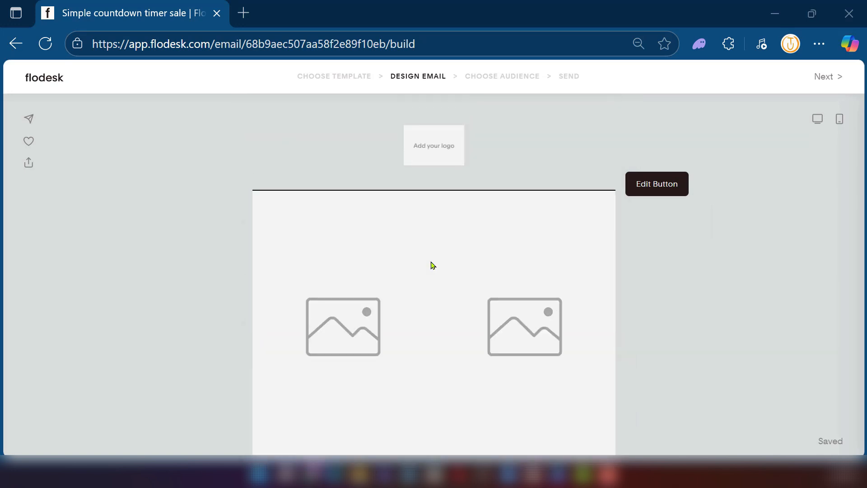
scroll(467, 253, down, 3)
scroll(466, 244, up, 4)
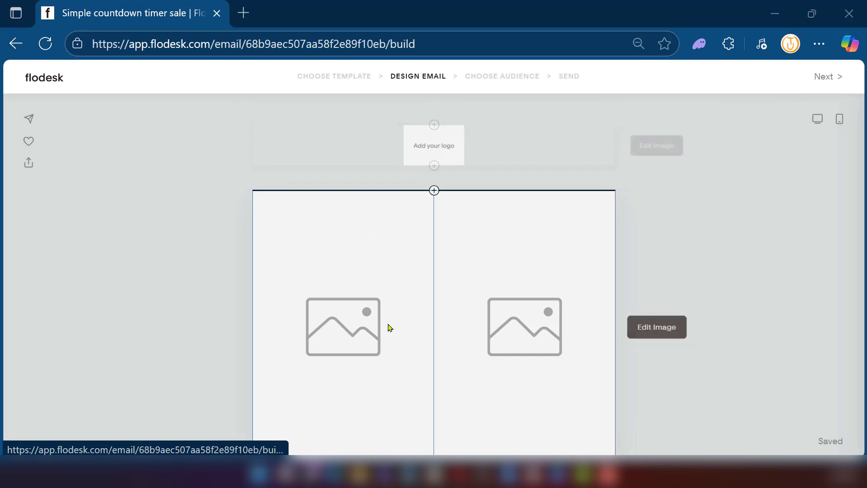
scroll(532, 357, down, 8)
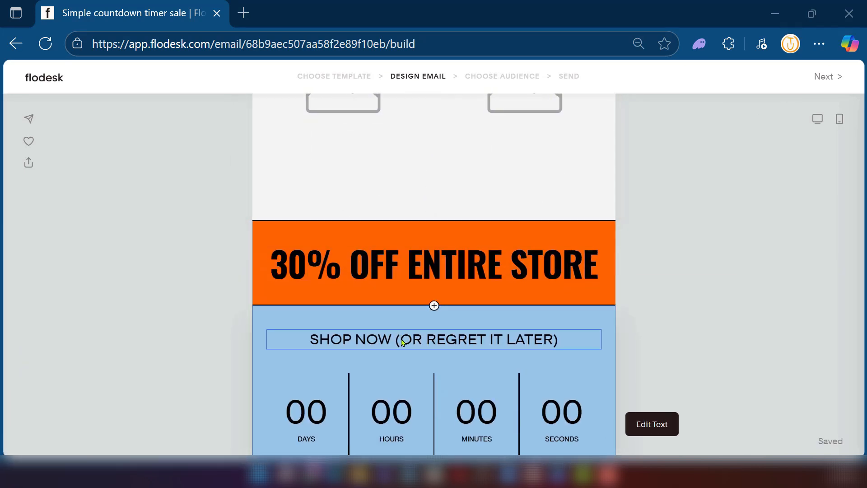
scroll(396, 311, up, 8)
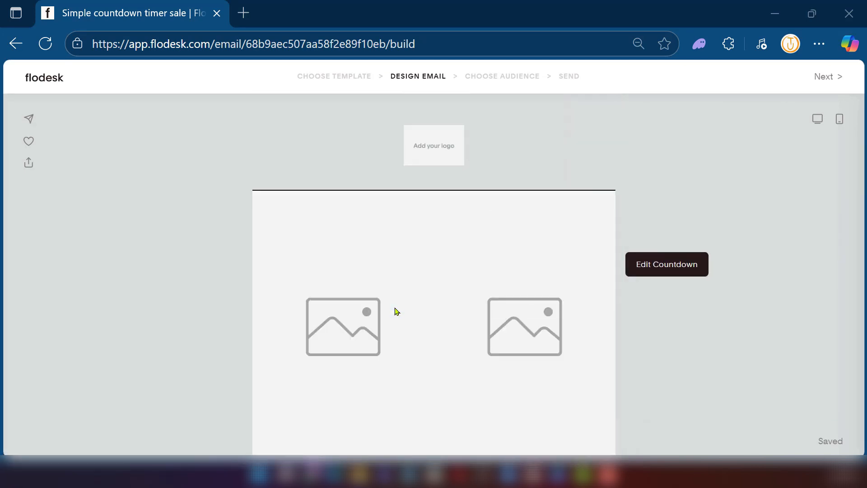
- Upload the shoe logo image to the email's logo block, save it, and set the logo width to 142
click(434, 152)
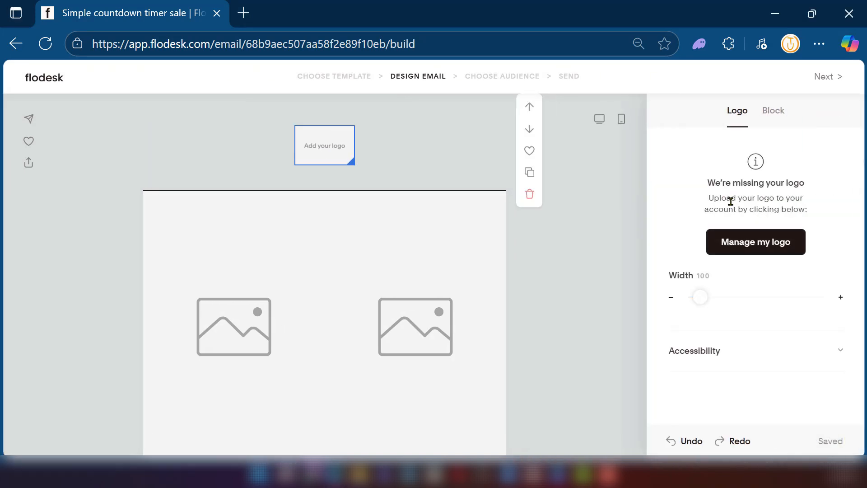
click(774, 113)
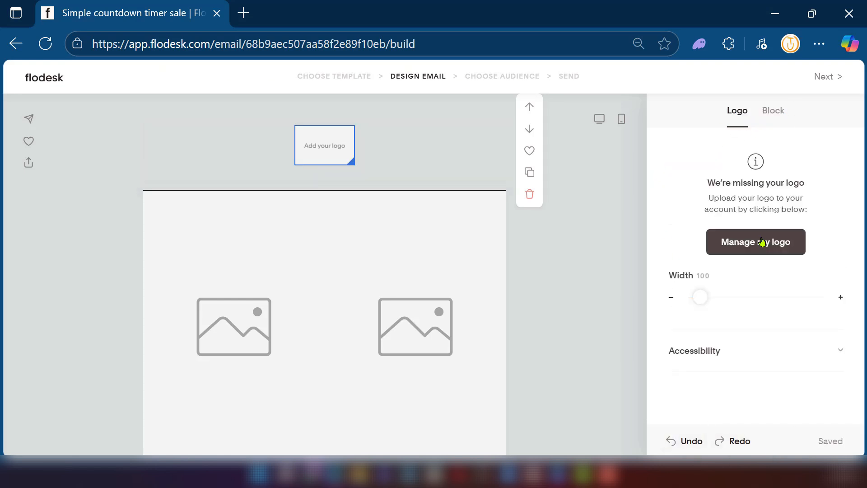
click(764, 243)
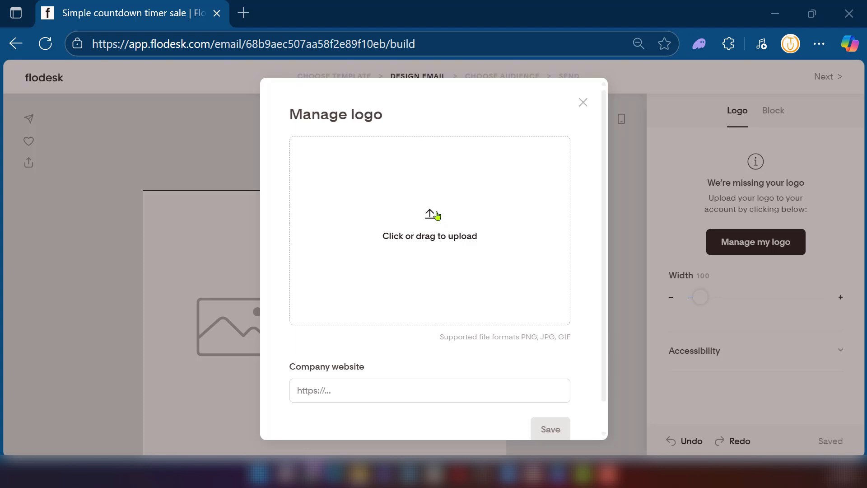
drag(766, 192, 392, 246)
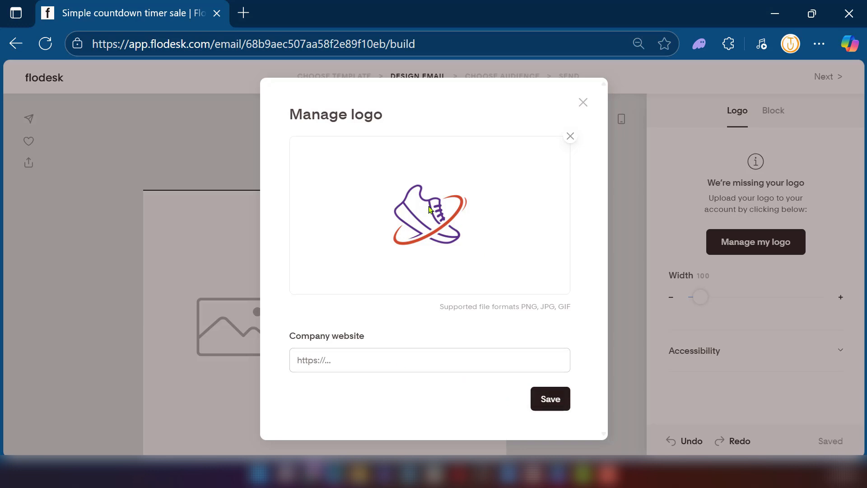
click(550, 403)
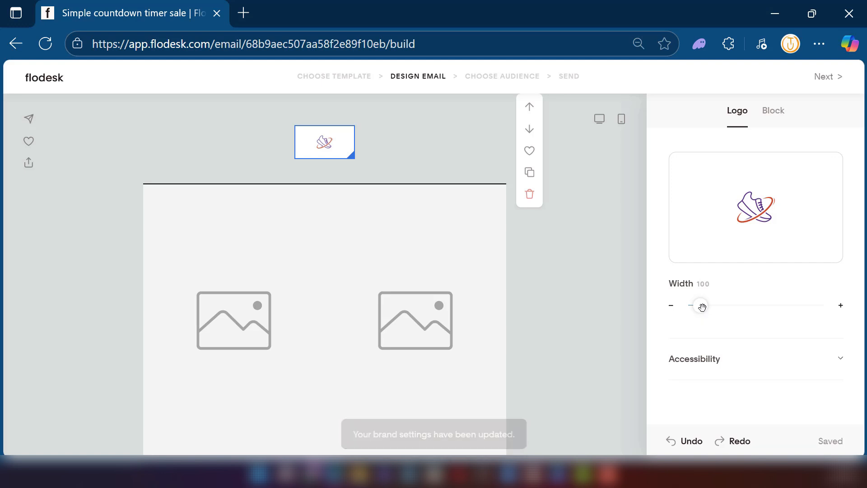
mouse_move(700, 306)
mouse_down()
mouse_move(733, 307)
mouse_move(711, 306)
mouse_up()
- Upload image file 1 from the computer into the left image placeholder below the logo
scroll(585, 257, down, 3)
scroll(453, 248, up, 2)
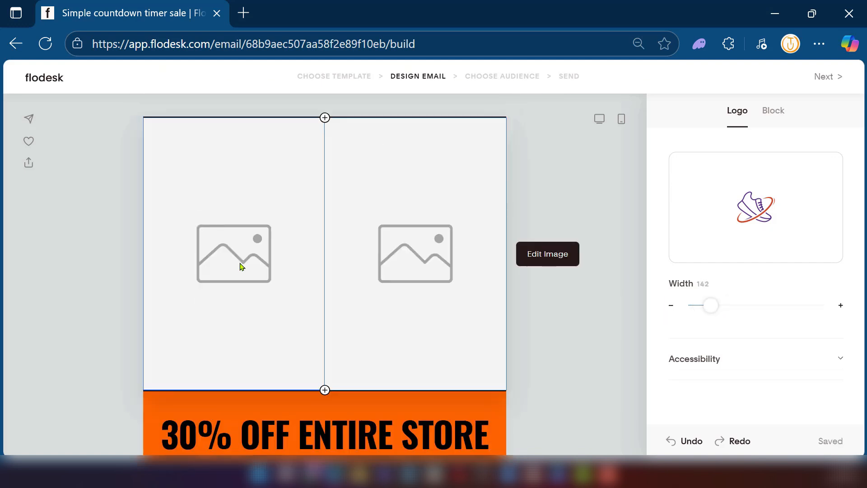
click(241, 267)
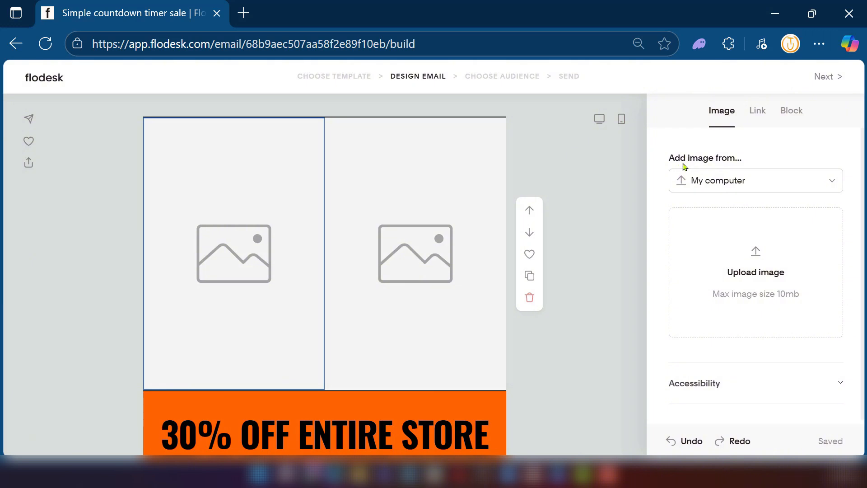
click(751, 185)
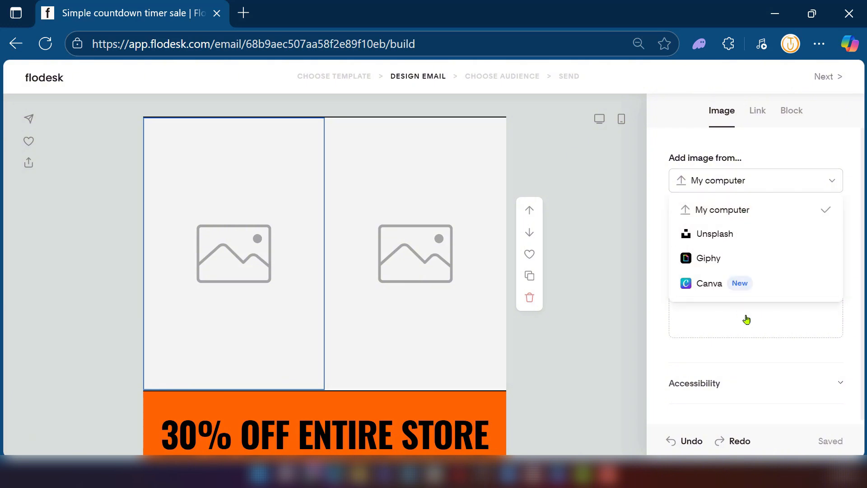
click(631, 329)
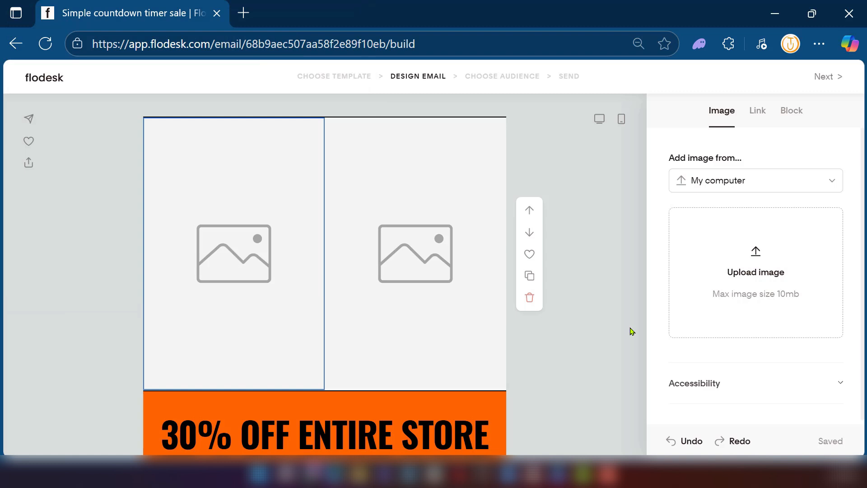
click(754, 266)
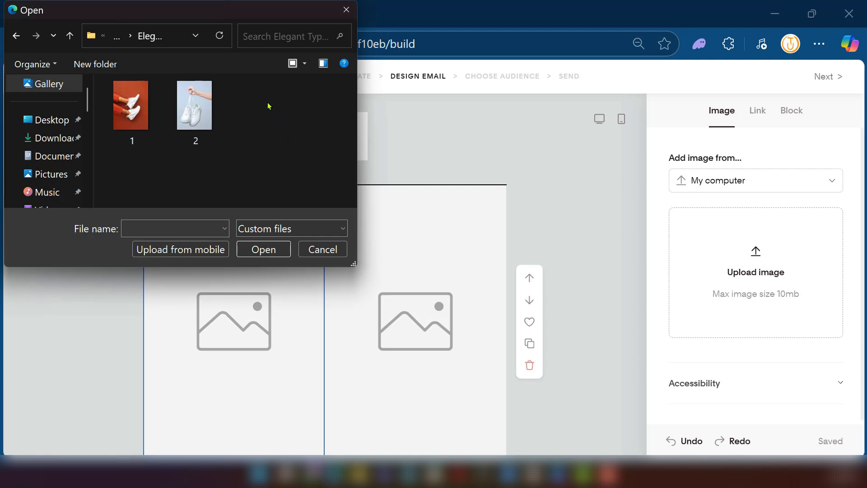
click(131, 106)
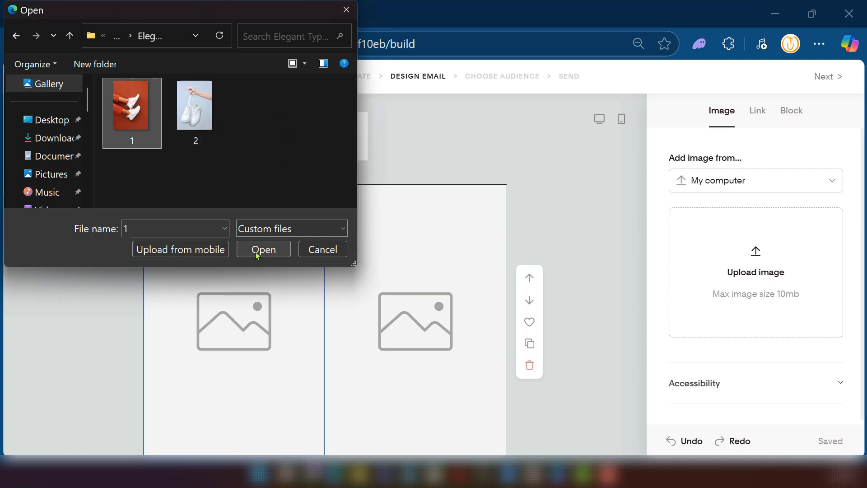
click(263, 250)
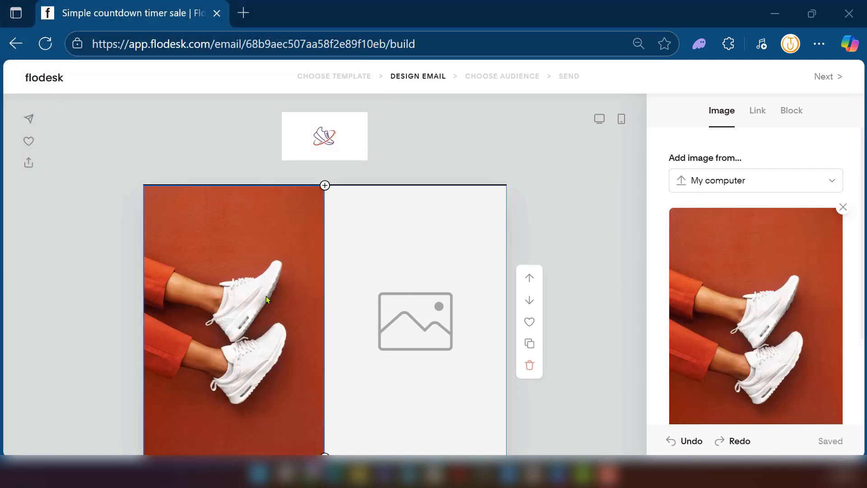
- Upload image file 2 from the computer into the right image placeholder beside the red shoe photo
scroll(267, 297, down, 3)
scroll(266, 296, up, 1)
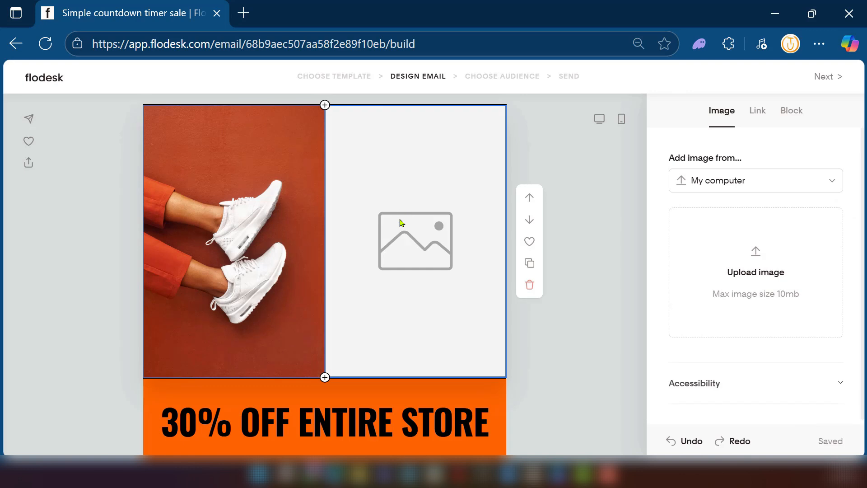
click(751, 272)
click(197, 105)
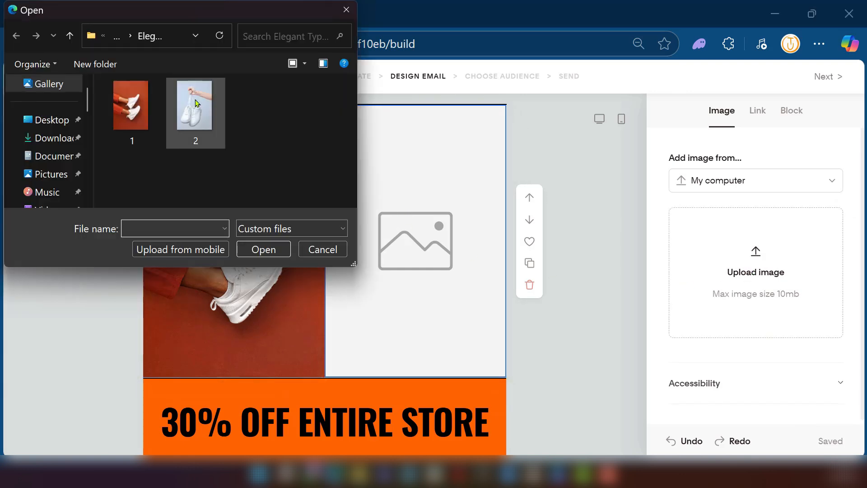
click(264, 249)
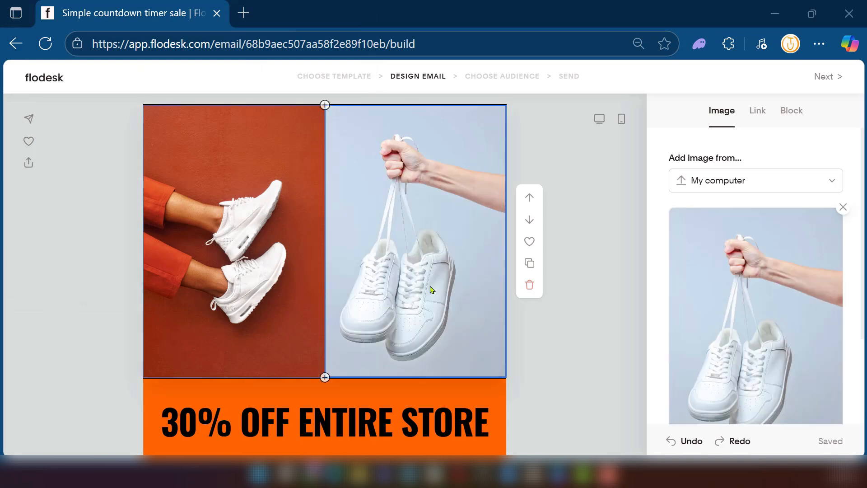
scroll(430, 289, up, 2)
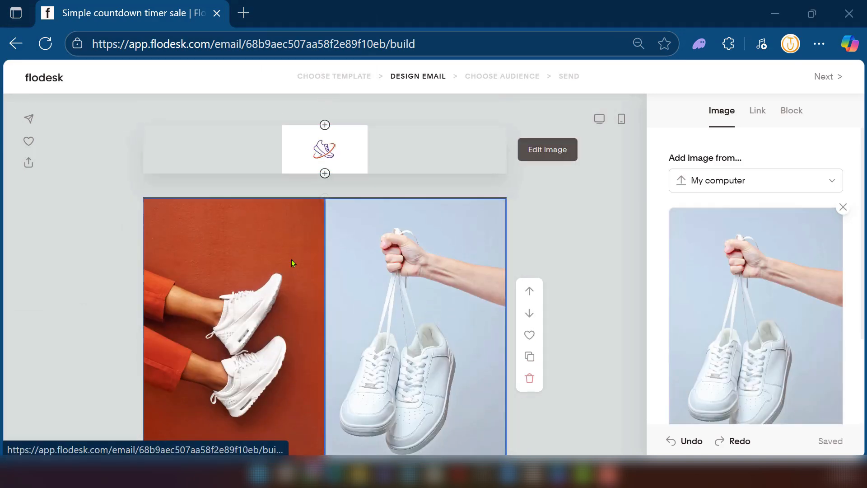
- Examine the font, layout, link and block settings available for the "30% OFF ENTIRE STORE" headline
scroll(305, 296, down, 3)
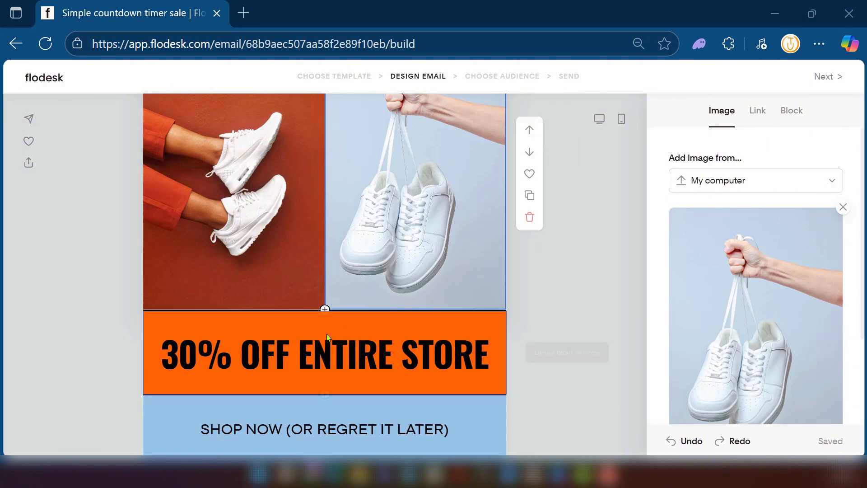
scroll(280, 298, down, 2)
click(314, 277)
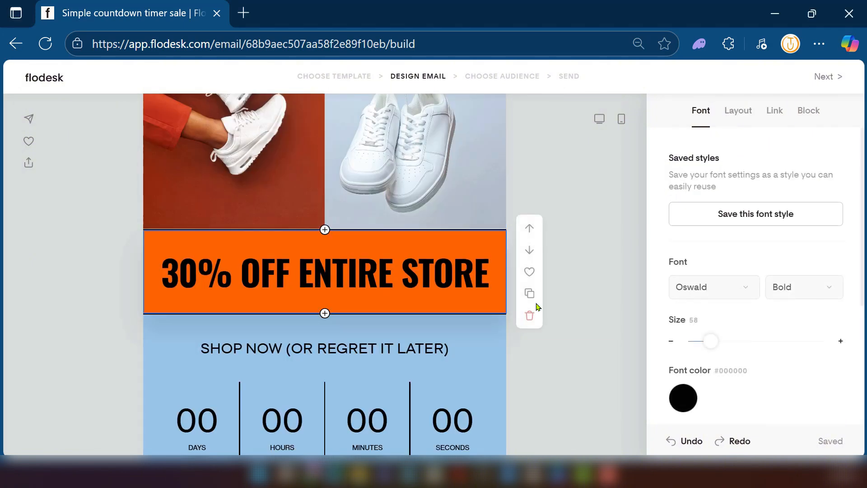
scroll(755, 319, down, 4)
scroll(755, 322, up, 4)
click(434, 274)
click(739, 110)
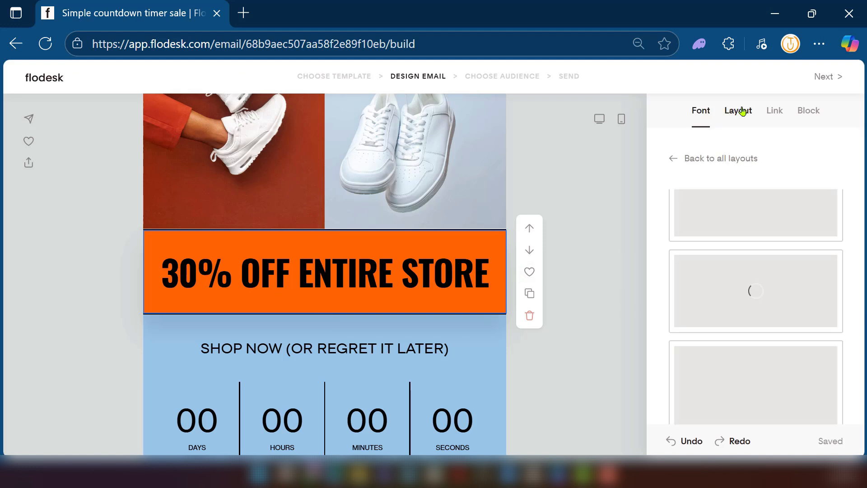
click(775, 112)
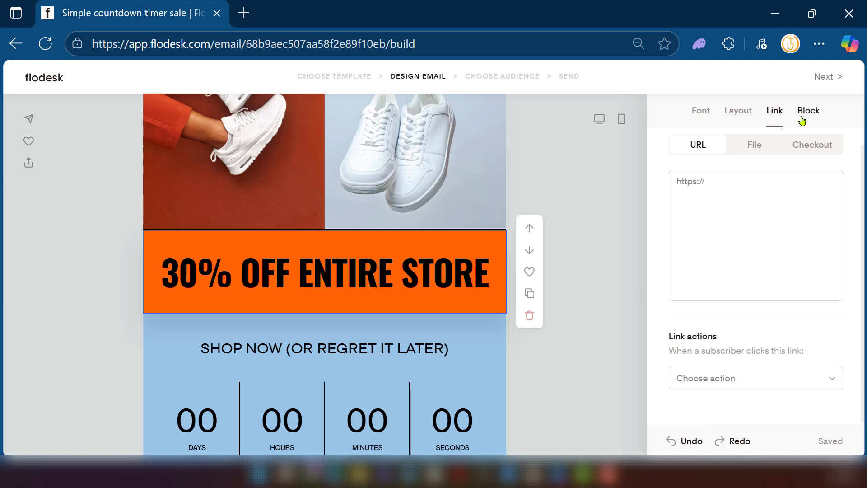
click(806, 114)
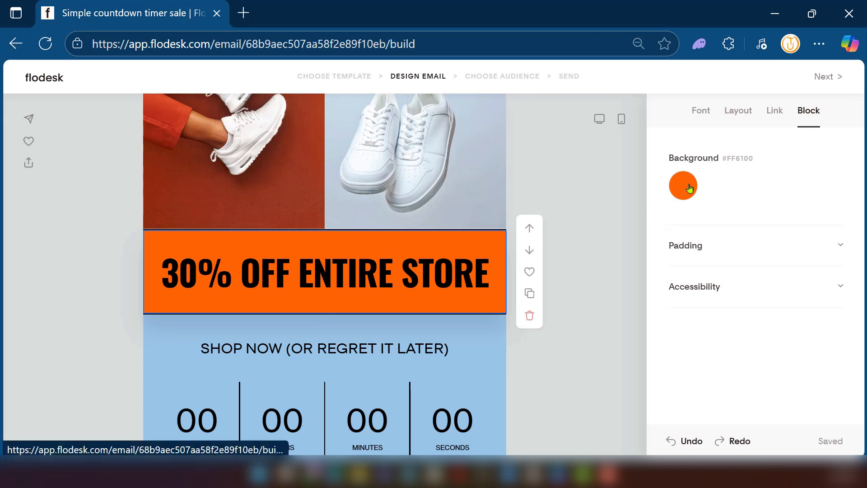
click(701, 111)
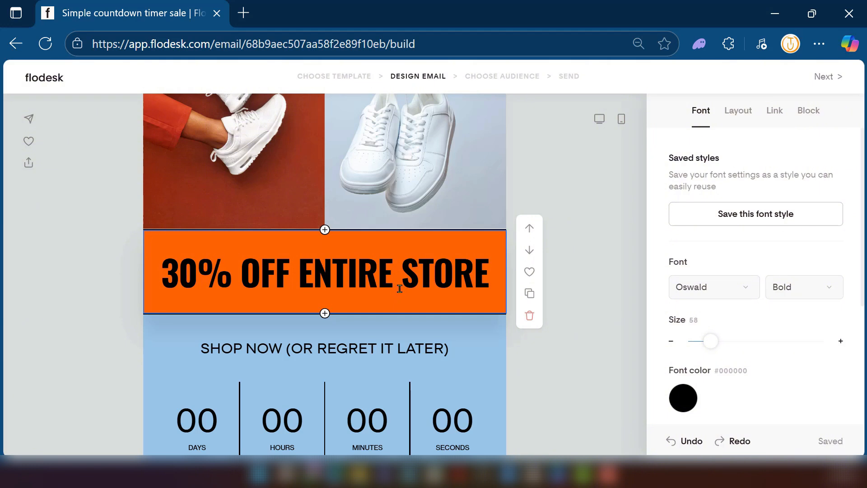
scroll(400, 288, down, 3)
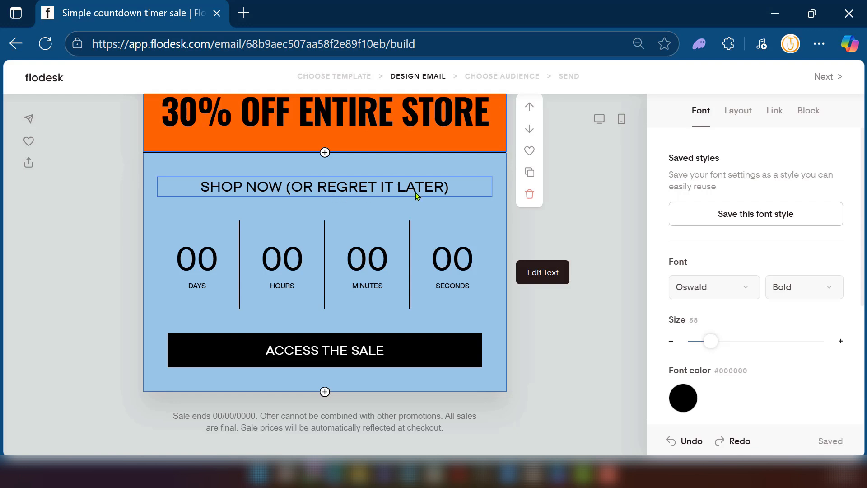
click(328, 187)
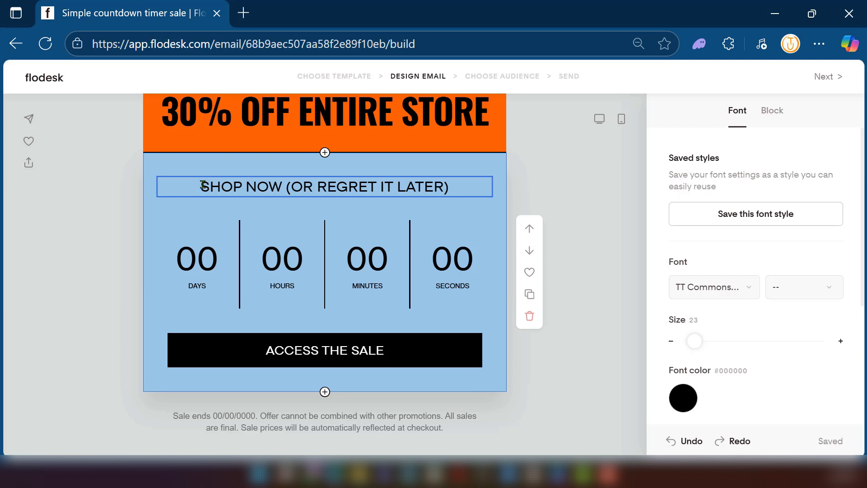
drag(203, 185, 282, 182)
text(DSADF)
key(ctrl+z)
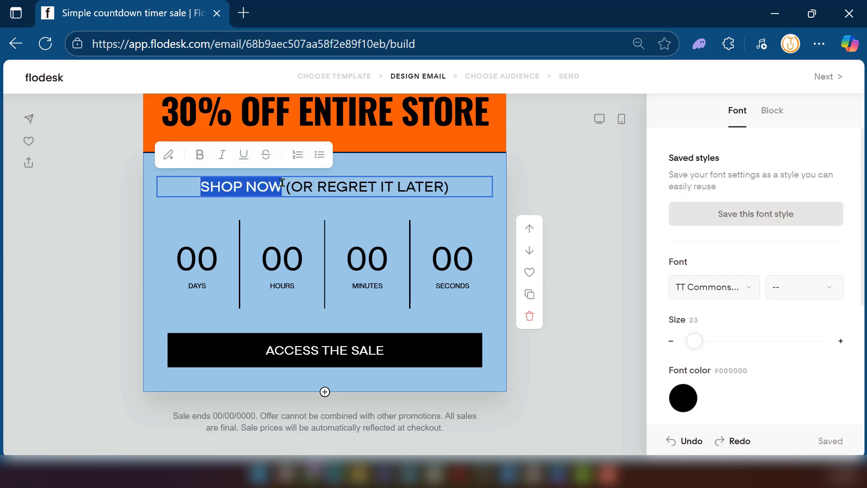
key(Right)
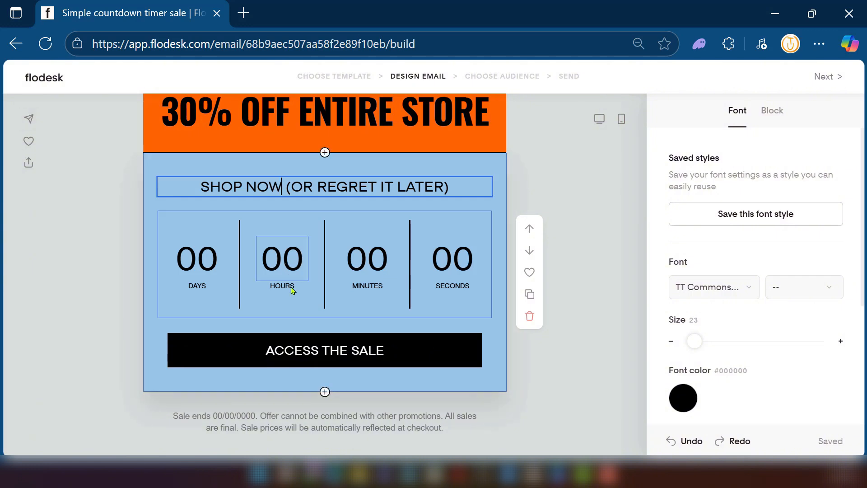
- Set the personalized countdown timer to 2 days and 23 hours
click(304, 298)
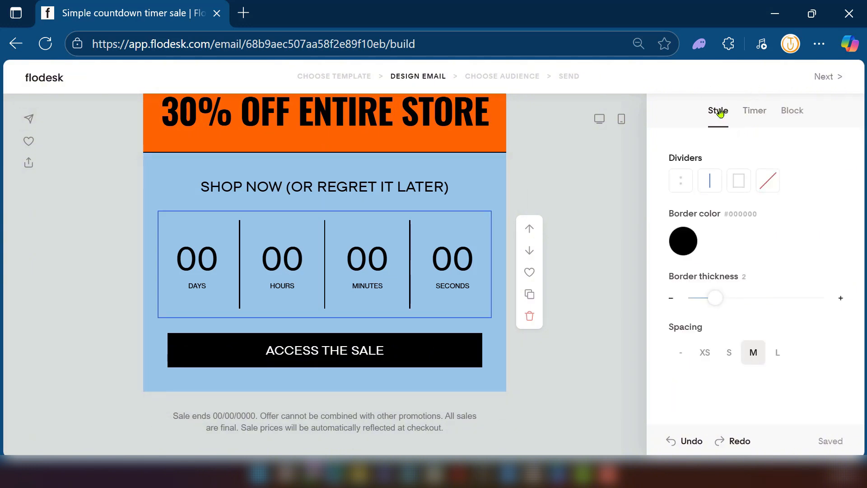
click(755, 112)
click(681, 266)
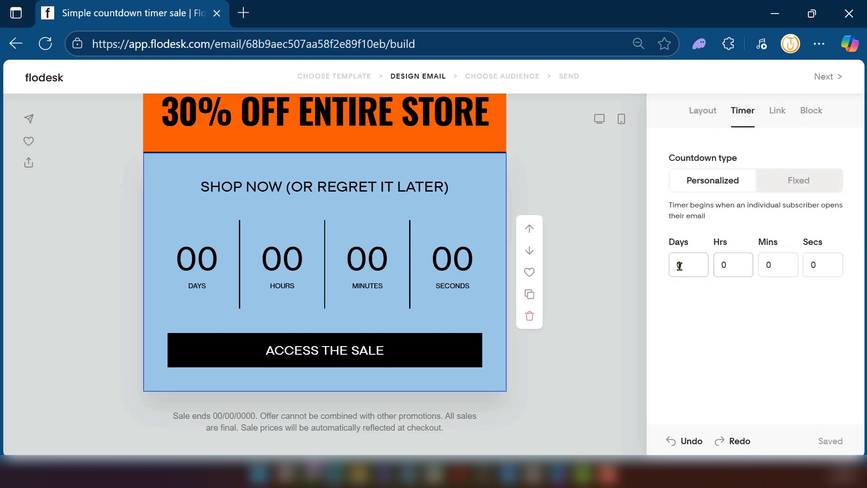
key(BackSpace)
text(2)
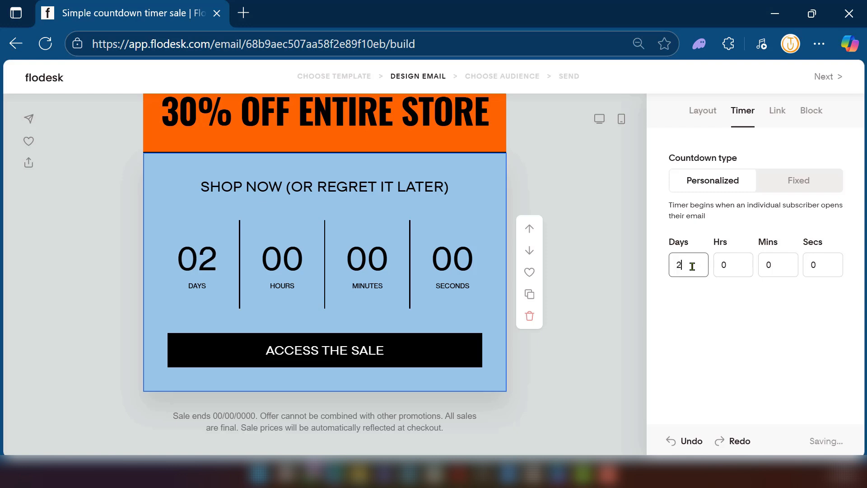
click(729, 265)
key(BackSpace)
text(23)
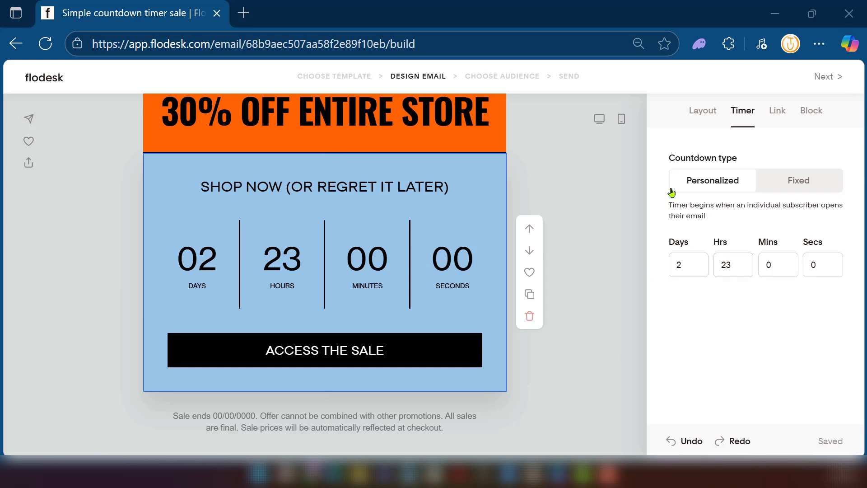
- Replace the text of the black sale button below the countdown with "GET THIS DEAL"
click(286, 338)
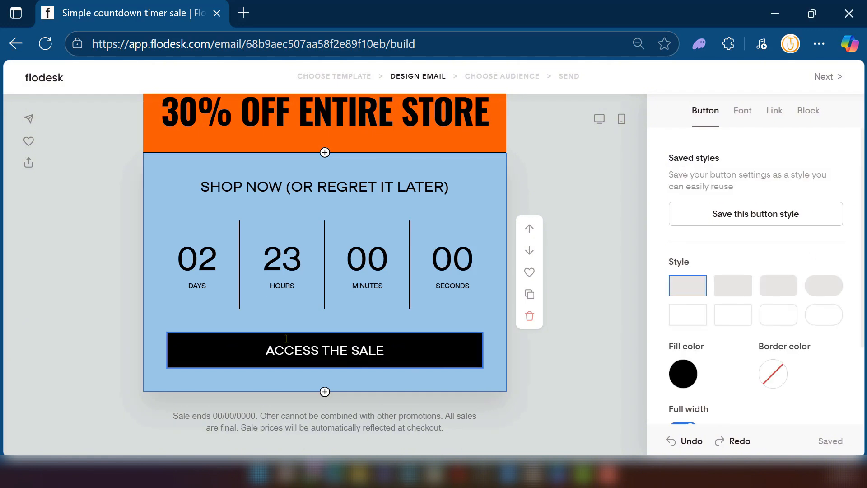
scroll(269, 251, down, 2)
click(269, 251)
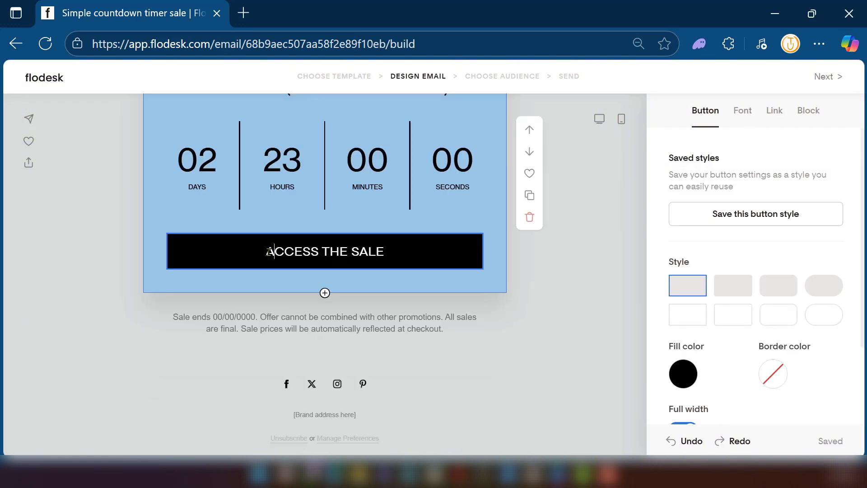
drag(266, 251, 392, 258)
text(GET THIS DEAL)
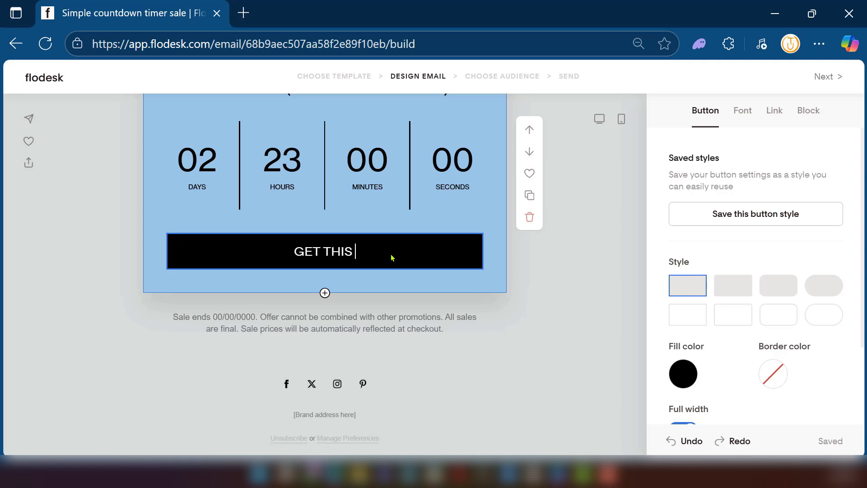
click(398, 291)
- Review the edited email design from the logo and shoe images down to the sale headline
scroll(399, 292, up, 5)
scroll(399, 292, up, 4)
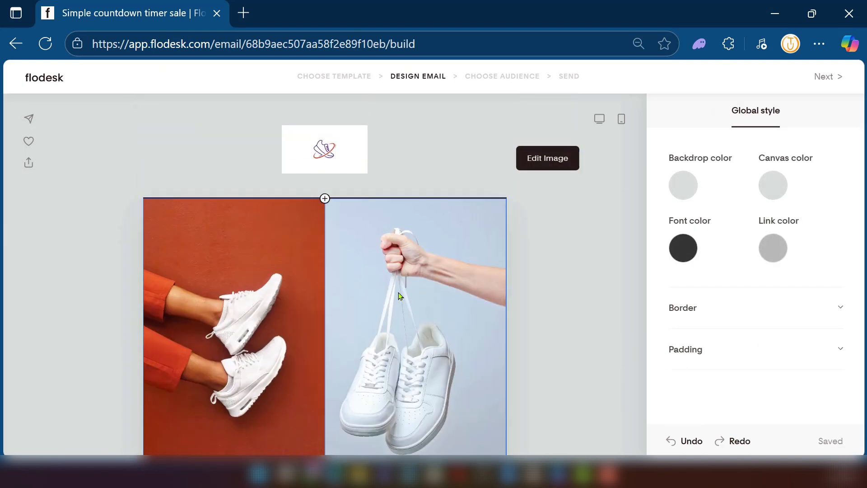
scroll(398, 291, down, 3)
scroll(405, 276, down, 5)
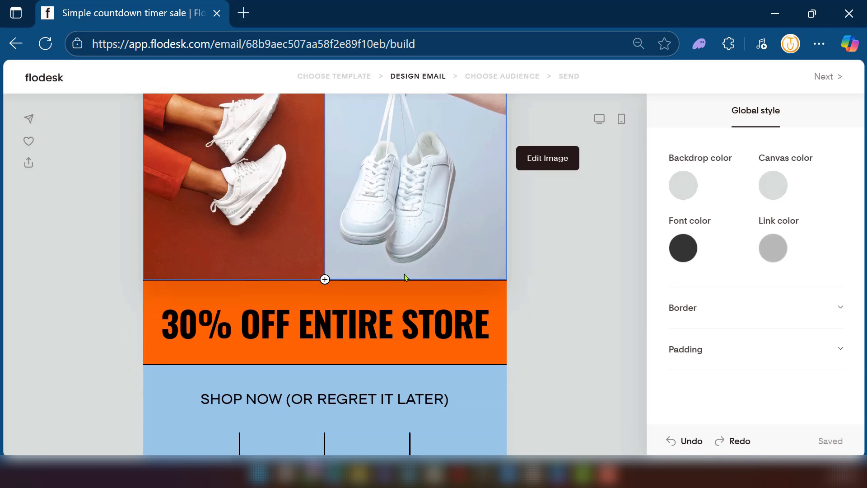
scroll(470, 287, up, 5)
scroll(469, 288, up, 3)
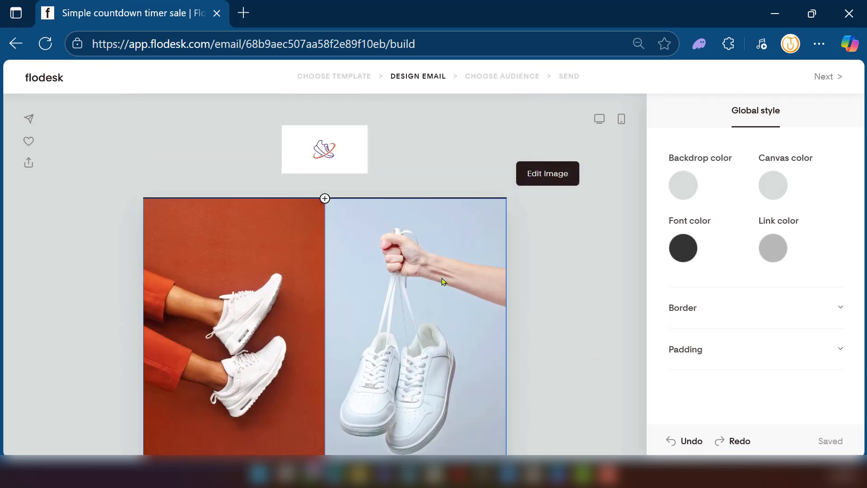
scroll(433, 276, down, 5)
scroll(497, 204, up, 5)
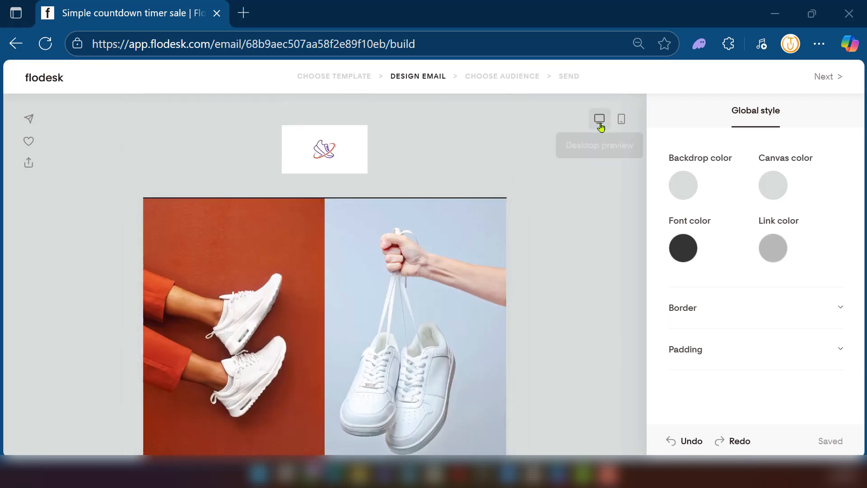
- Check the whole email in the mobile preview, including the running countdown, and return to editing
click(621, 120)
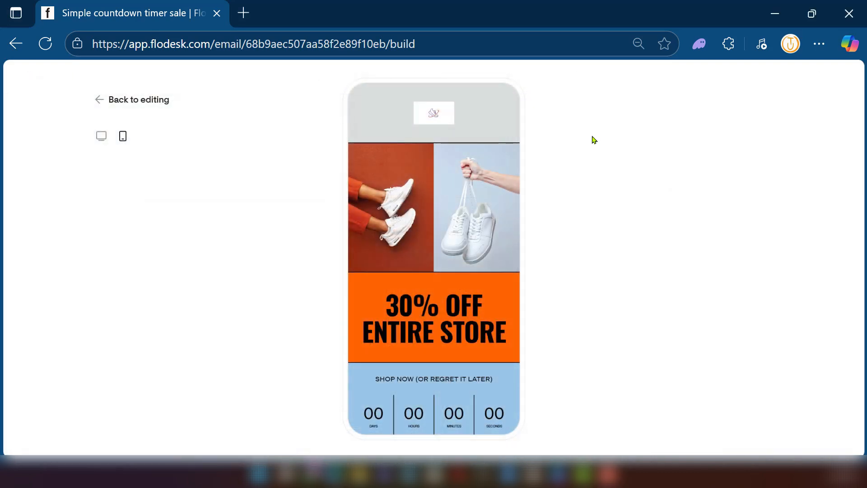
scroll(427, 253, down, 5)
scroll(425, 262, up, 1)
scroll(423, 261, up, 5)
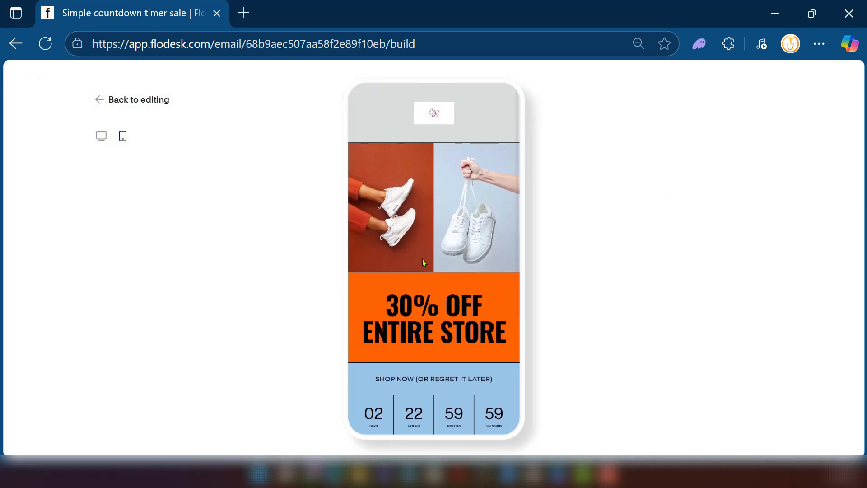
scroll(422, 261, down, 5)
click(100, 100)
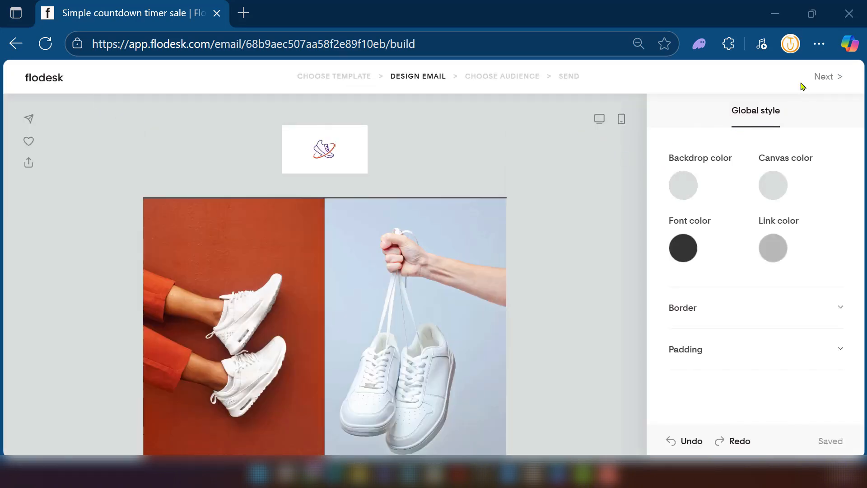
- Proceed from the design stage, fill in the required street address, city, state, post code and country, and save the address
click(829, 75)
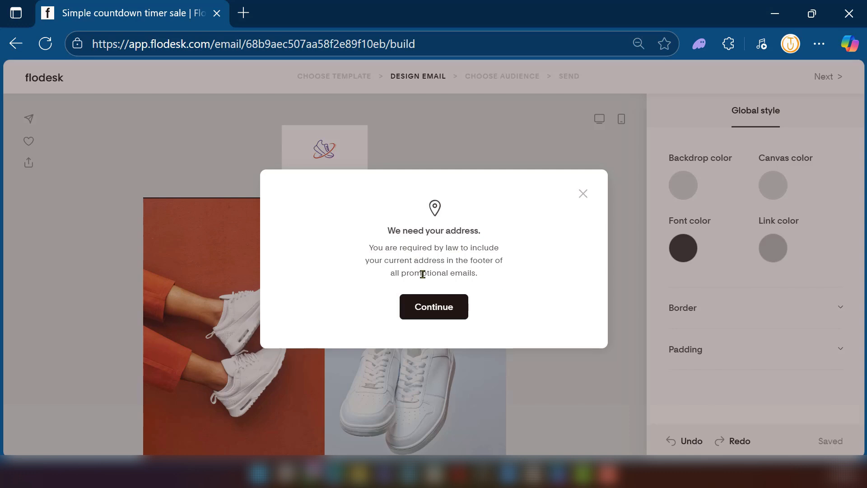
click(419, 304)
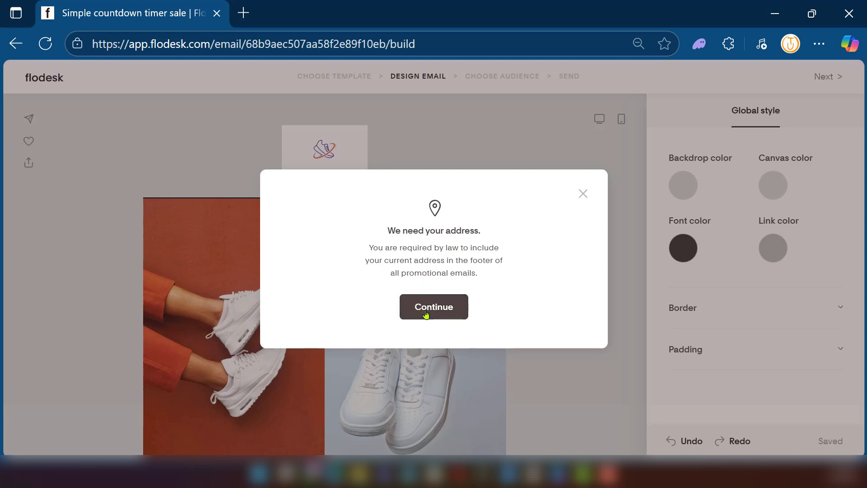
click(426, 313)
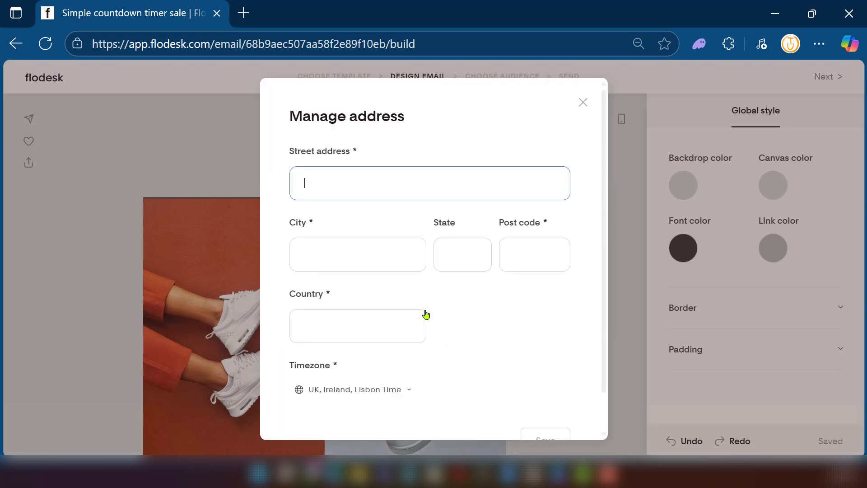
scroll(529, 375, down, 1)
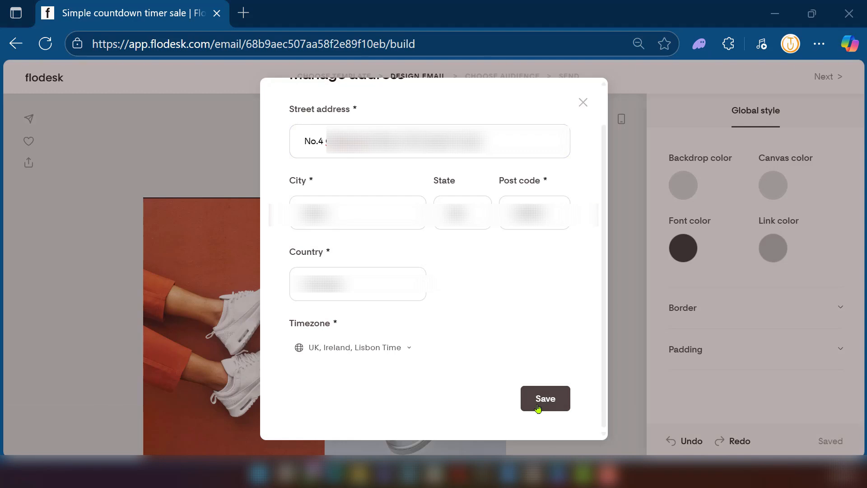
click(539, 407)
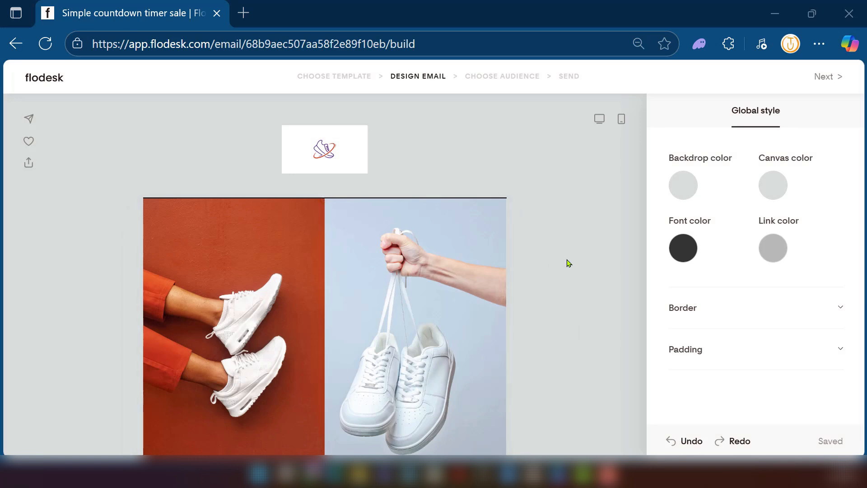
- Look at the footer social block's link settings and its Facebook link entry, closing it without adding a URL
scroll(568, 263, down, 10)
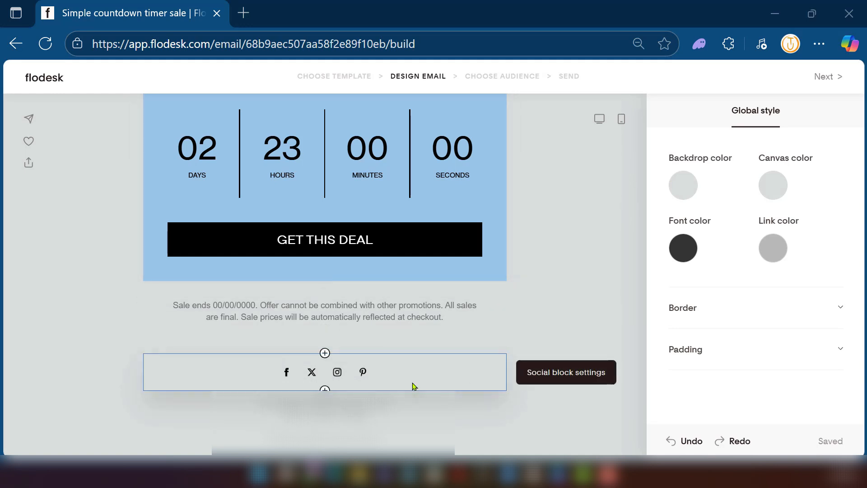
click(378, 377)
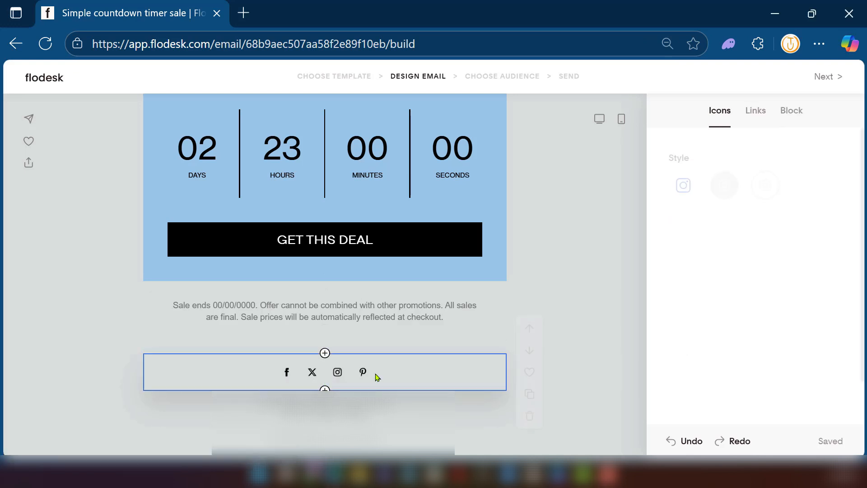
click(755, 113)
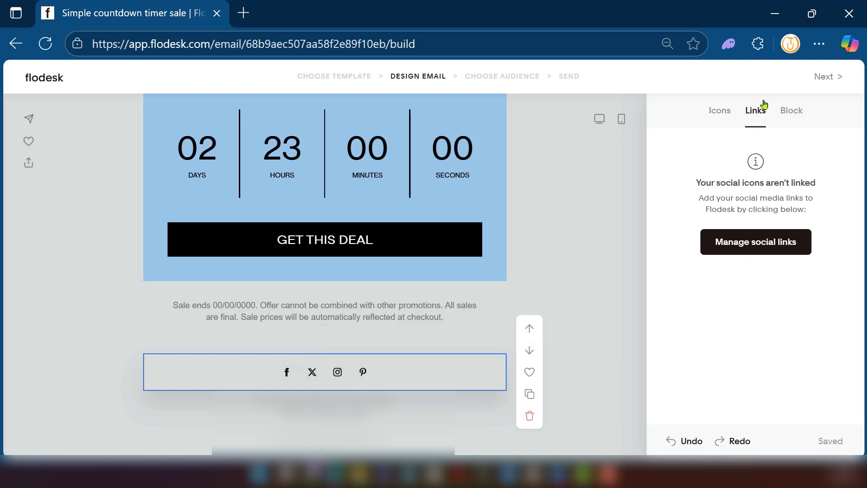
click(755, 248)
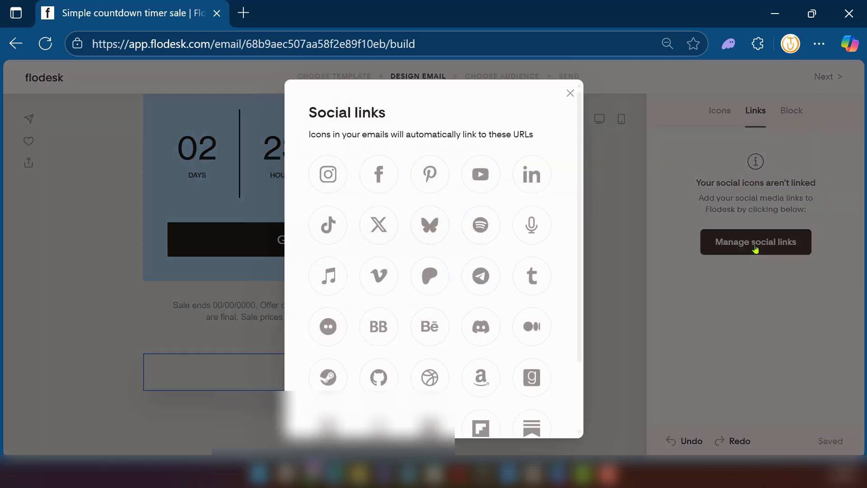
click(380, 173)
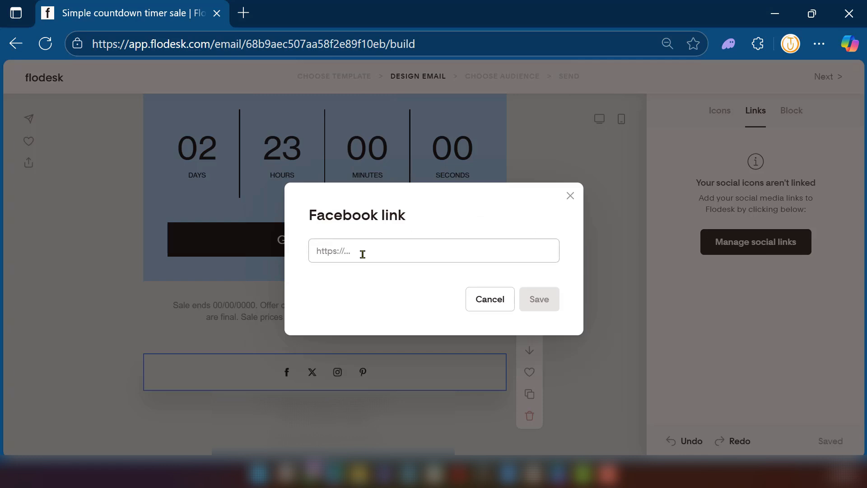
click(570, 195)
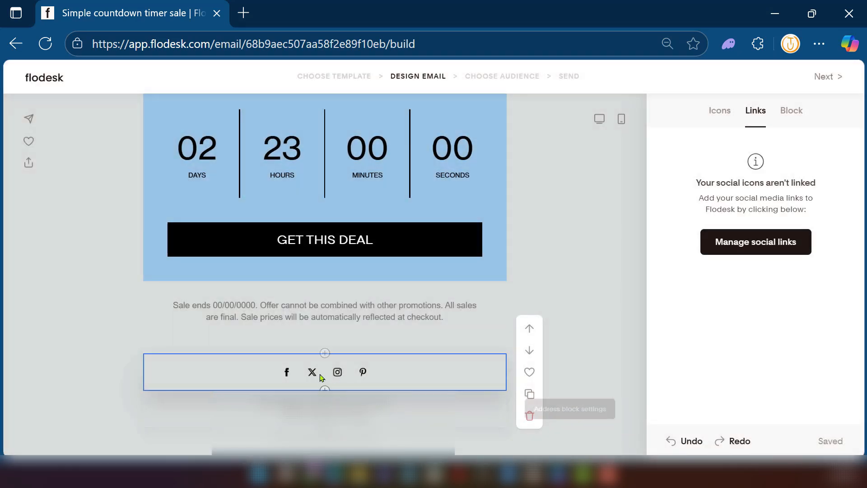
- Add social links for Instagram, Facebook, Pinterest and X to the footer icons, and proceed to the audience stage
click(745, 248)
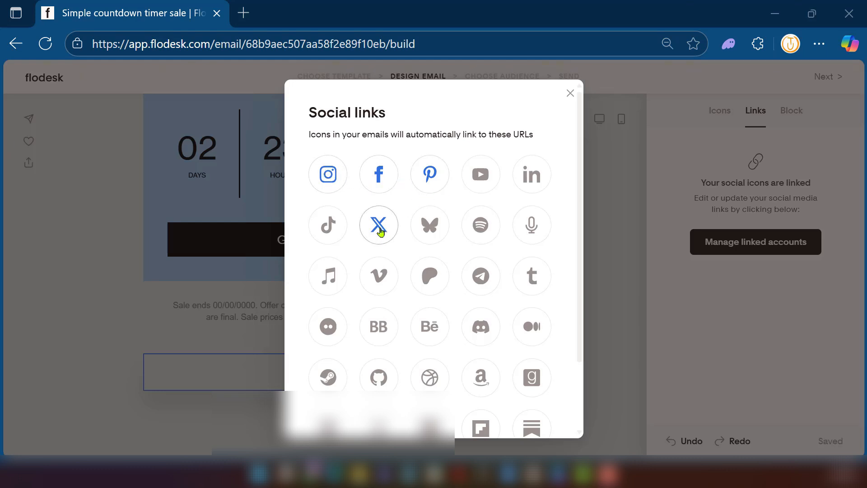
click(570, 94)
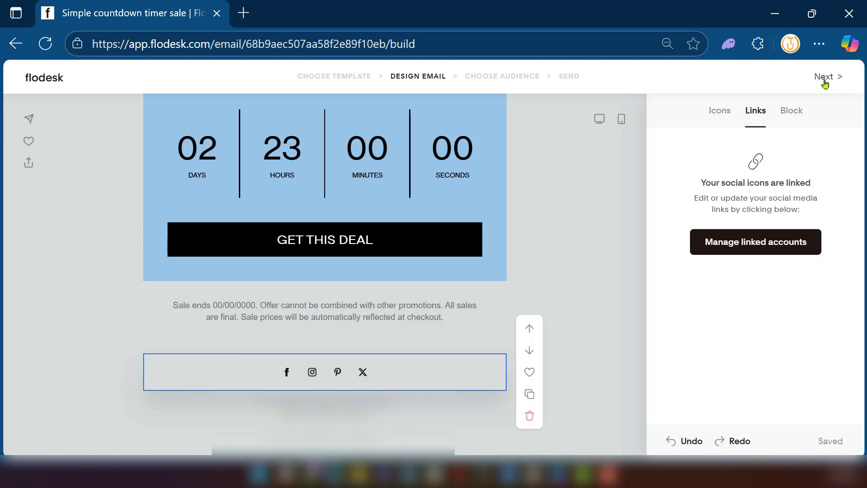
click(824, 84)
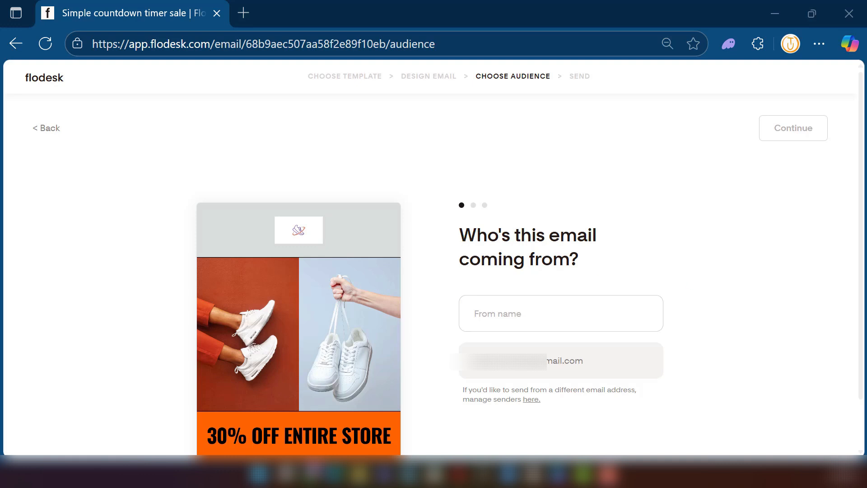
- Enter the sender's first name as the email's From name and continue to the subject line
click(575, 306)
text(Chris)
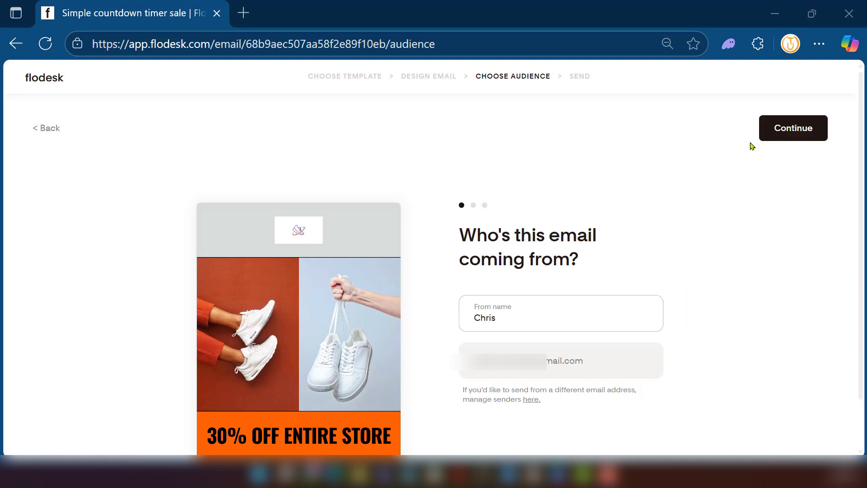
click(787, 136)
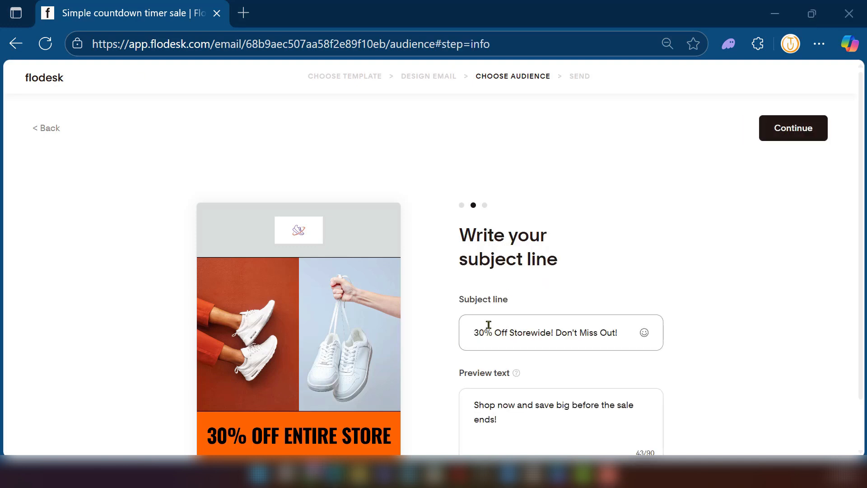
- Review the email's subject line and preview text, and continue to choosing the recipients
scroll(474, 331, down, 1)
click(478, 276)
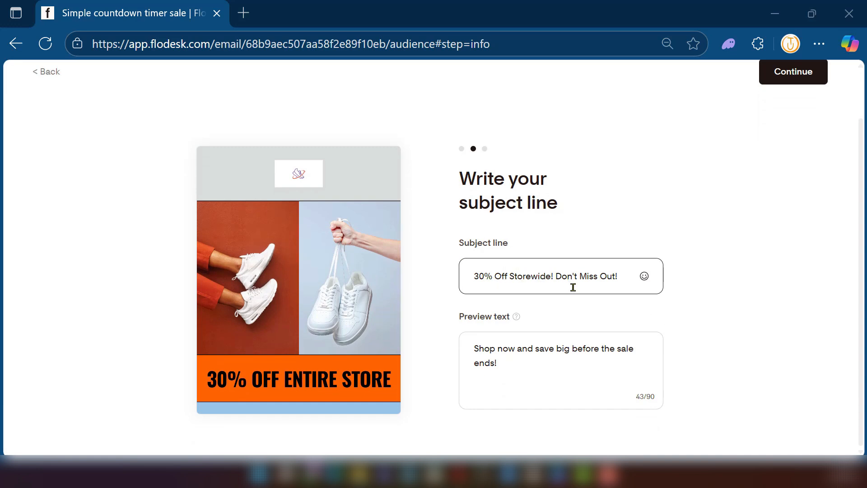
click(532, 300)
click(512, 366)
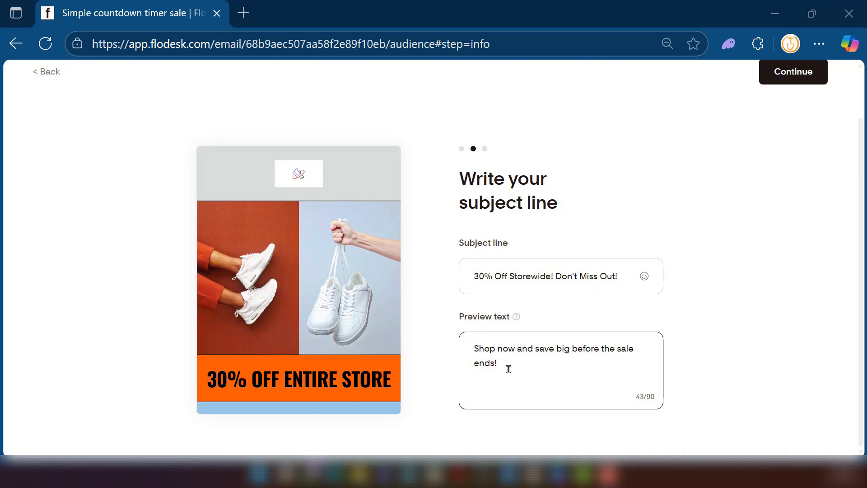
drag(508, 366, 471, 351)
click(541, 370)
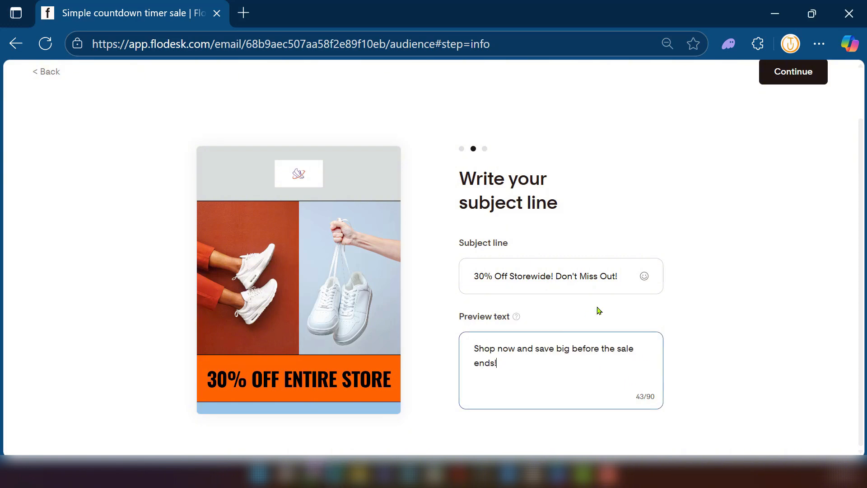
drag(622, 277, 492, 281)
click(627, 274)
scroll(609, 230, up, 2)
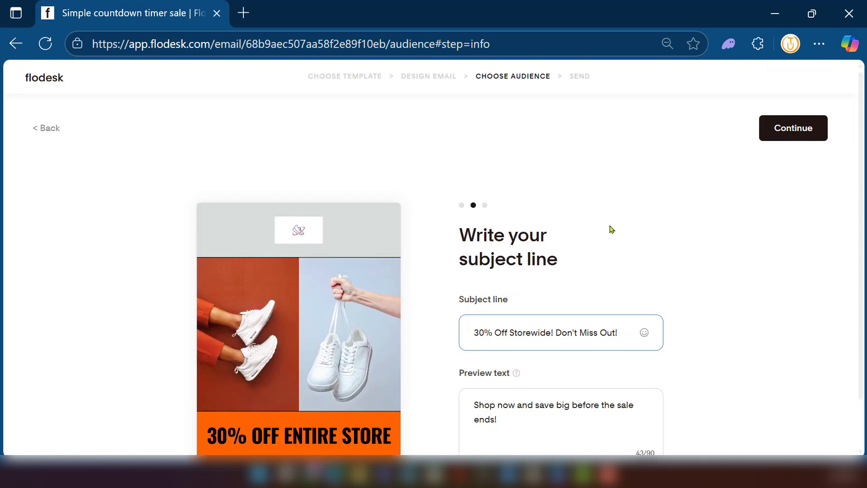
click(788, 133)
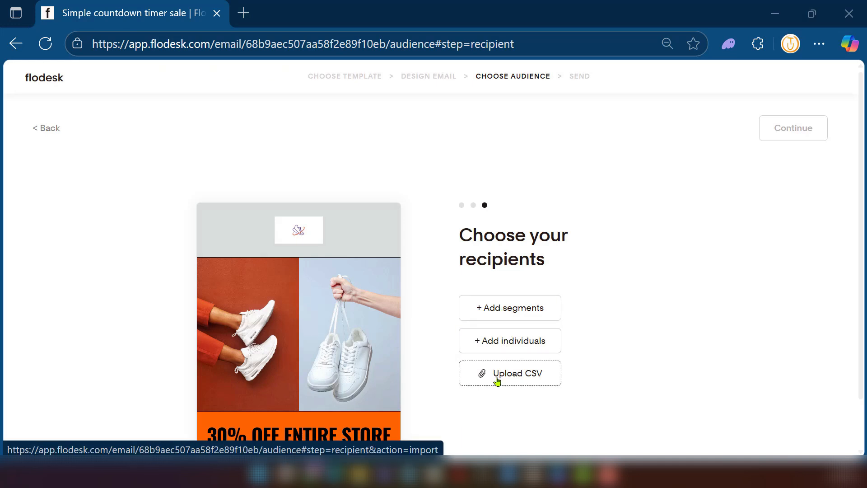
- Include one individual recipient by email address with no exclusions, save the choice, and continue to the send stage
click(502, 341)
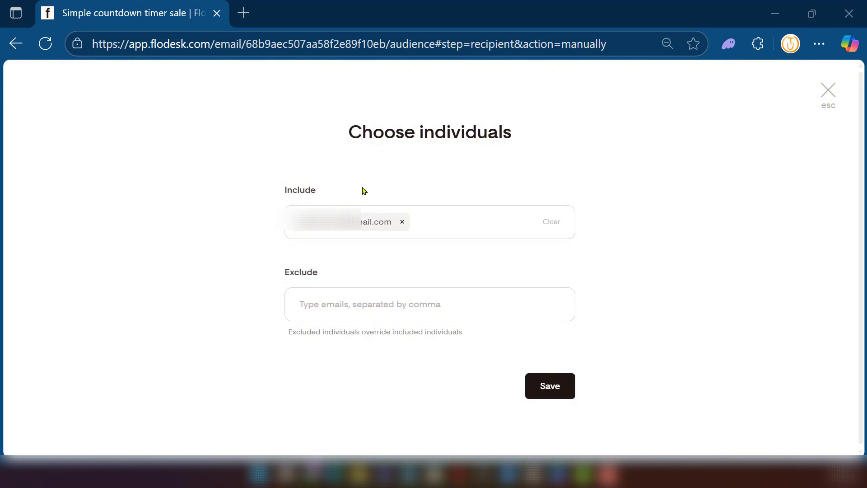
click(429, 224)
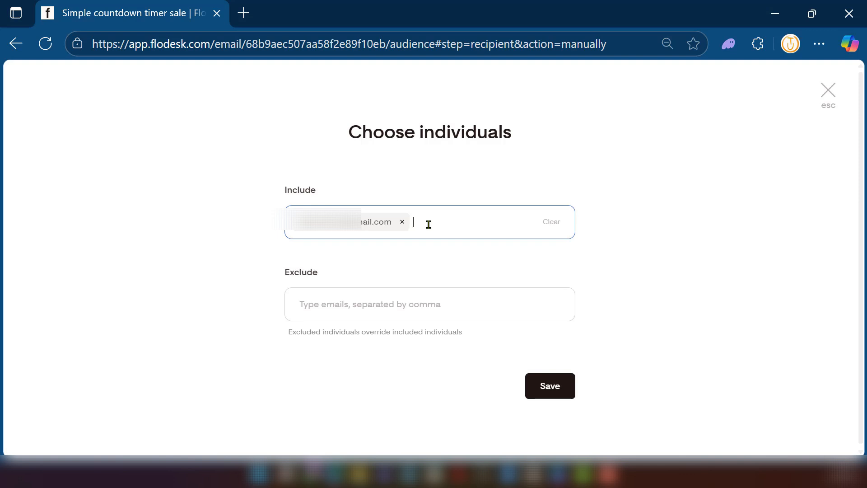
click(554, 389)
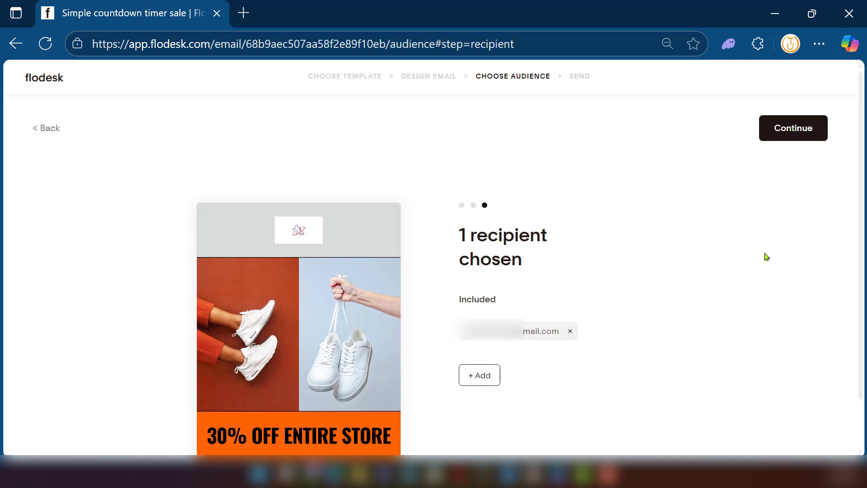
click(793, 140)
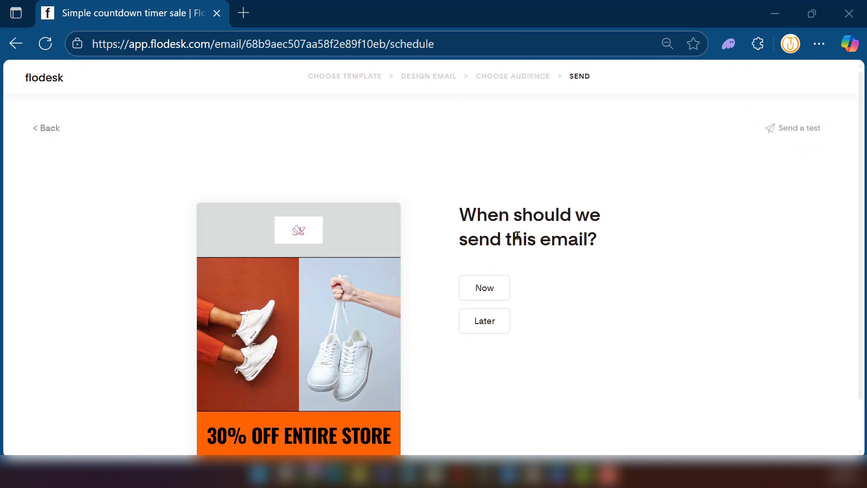